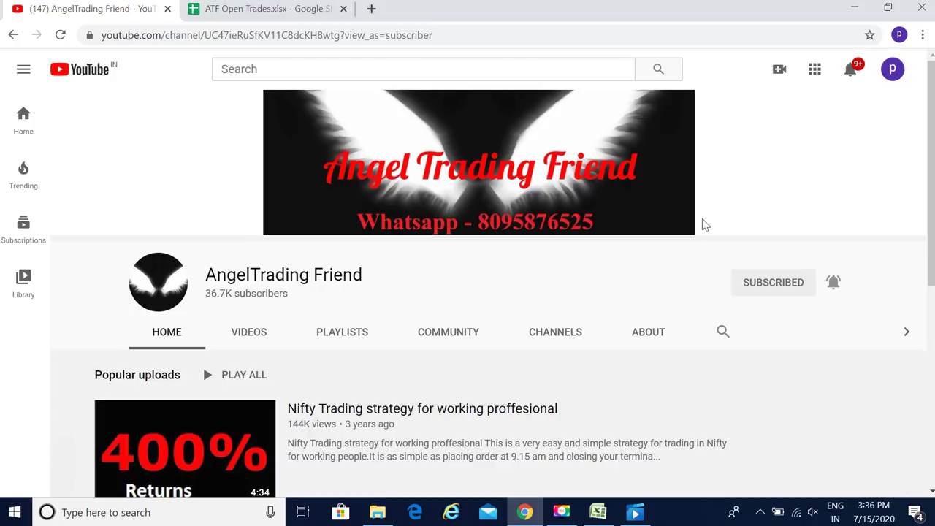
Open the AngelTrading Friend VIDEOS list and browse down through the uploads grid.
{"action": "left_click", "coordinate": [248, 336]}
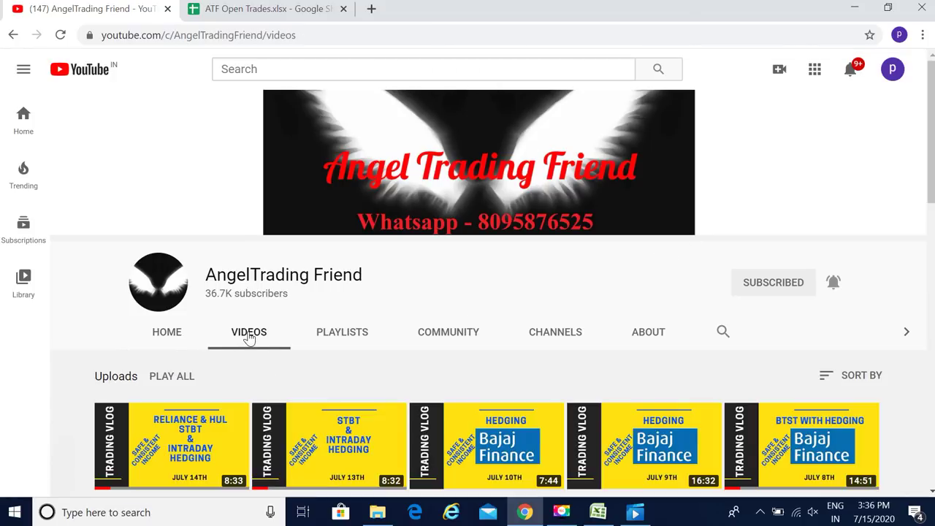
{"action": "scroll", "coordinate": [496, 401], "scroll_direction": "down", "scroll_amount": 1}
{"action": "scroll", "coordinate": [496, 401], "scroll_direction": "down", "scroll_amount": 1}
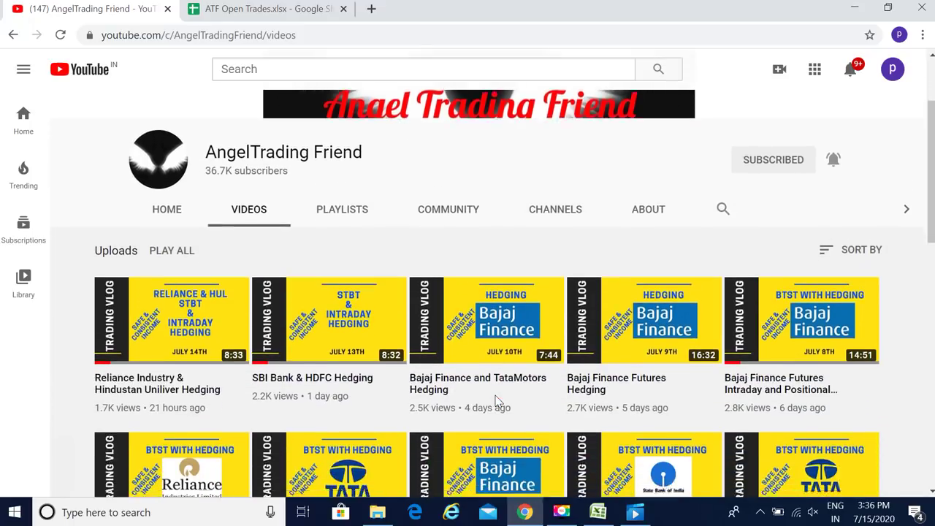
{"action": "scroll", "coordinate": [495, 401], "scroll_direction": "down", "scroll_amount": 2}
{"action": "scroll", "coordinate": [496, 401], "scroll_direction": "down", "scroll_amount": 2}
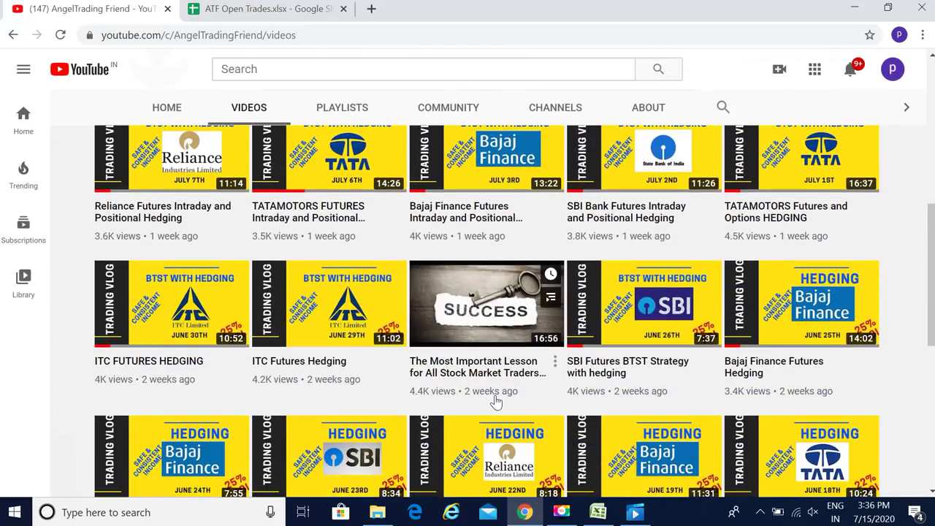
{"action": "scroll", "coordinate": [495, 401], "scroll_direction": "down", "scroll_amount": 3}
{"action": "scroll", "coordinate": [496, 401], "scroll_direction": "down", "scroll_amount": 3}
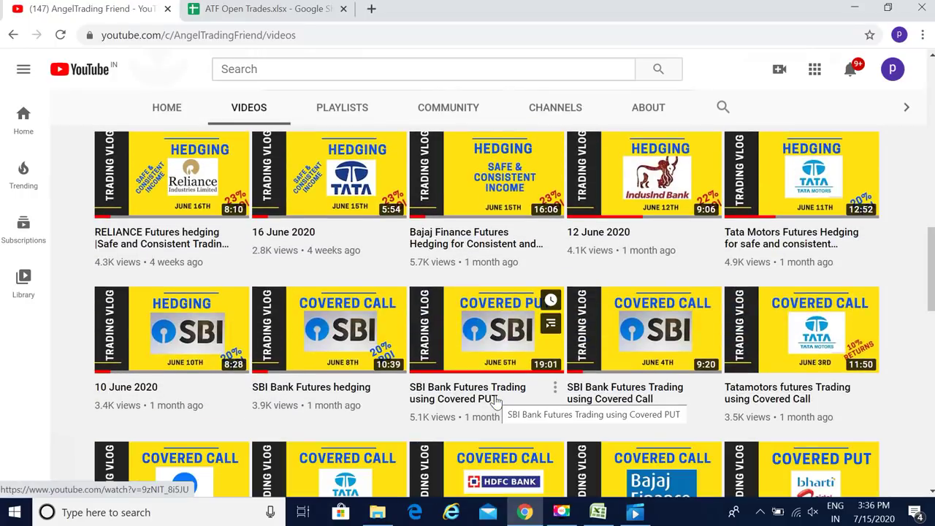
{"action": "scroll", "coordinate": [495, 401], "scroll_direction": "down", "scroll_amount": 3}
{"action": "scroll", "coordinate": [496, 402], "scroll_direction": "down", "scroll_amount": 1}
{"action": "scroll", "coordinate": [496, 401], "scroll_direction": "down", "scroll_amount": 3}
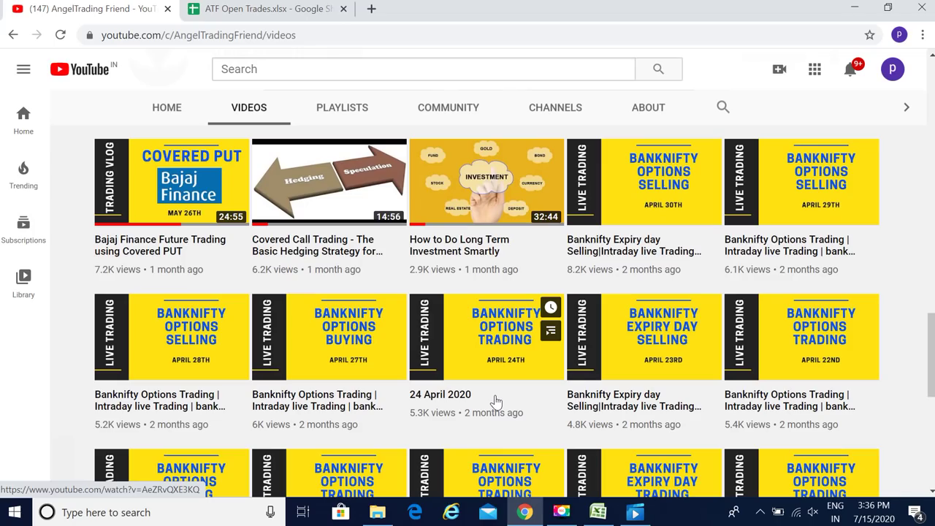
{"action": "scroll", "coordinate": [496, 401], "scroll_direction": "down", "scroll_amount": 2}
{"action": "scroll", "coordinate": [496, 402], "scroll_direction": "down", "scroll_amount": 2}
{"action": "scroll", "coordinate": [495, 401], "scroll_direction": "down", "scroll_amount": 1}
Scroll back up to the newest uploads, dated July 8 through July 14.
{"action": "scroll", "coordinate": [495, 401], "scroll_direction": "up", "scroll_amount": 6}
{"action": "scroll", "coordinate": [496, 401], "scroll_direction": "up", "scroll_amount": 2}
{"action": "scroll", "coordinate": [495, 401], "scroll_direction": "up", "scroll_amount": 4}
{"action": "scroll", "coordinate": [496, 401], "scroll_direction": "up", "scroll_amount": 2}
{"action": "scroll", "coordinate": [495, 401], "scroll_direction": "up", "scroll_amount": 1}
{"action": "scroll", "coordinate": [495, 401], "scroll_direction": "up", "scroll_amount": 3}
{"action": "scroll", "coordinate": [496, 401], "scroll_direction": "up", "scroll_amount": 4}
{"action": "scroll", "coordinate": [495, 401], "scroll_direction": "up", "scroll_amount": 2}
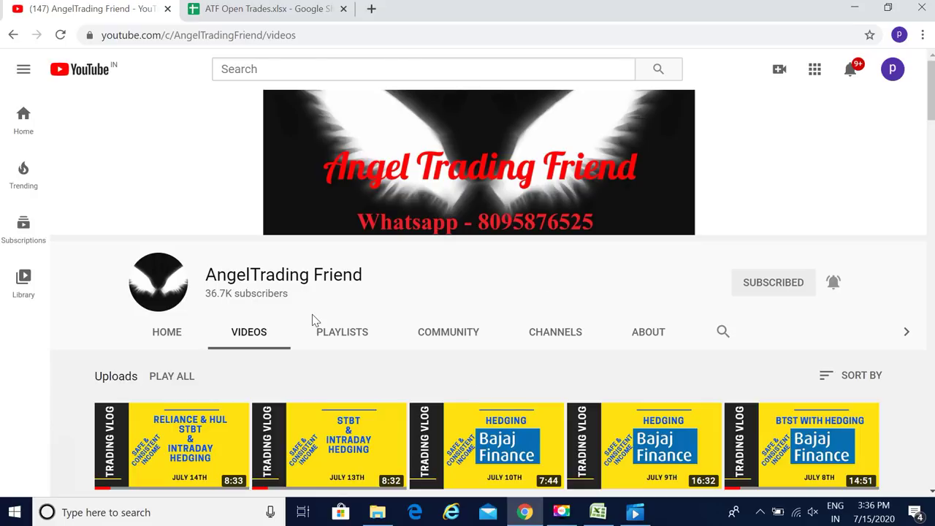
{"action": "mouse_move", "coordinate": [635, 512]}
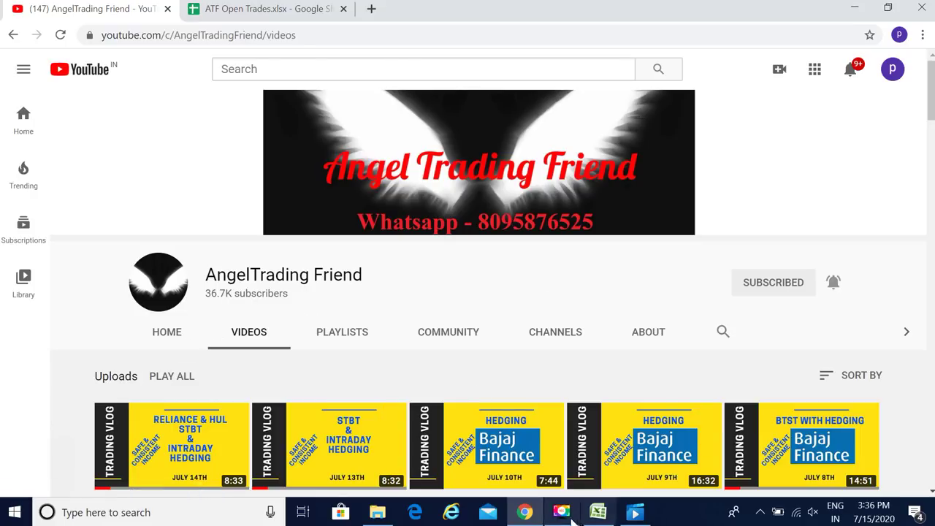
Bring up the 'reliance 3.30 14th' recording in Movies & TV.
{"action": "left_click", "coordinate": [635, 513]}
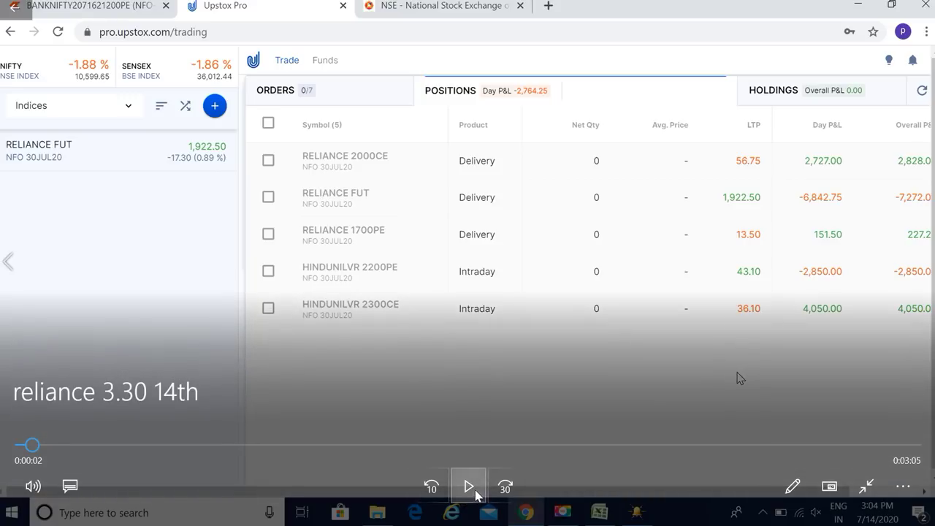
Resume the recording and show the NSE RELIANCE option chain for strikes 1720 to 2120.
{"action": "left_click", "coordinate": [475, 491]}
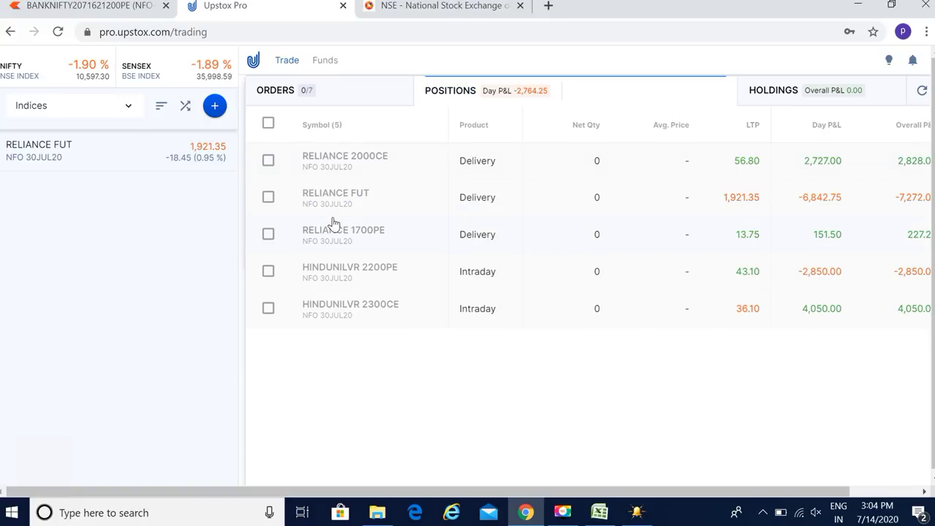
{"action": "left_click", "coordinate": [423, 6]}
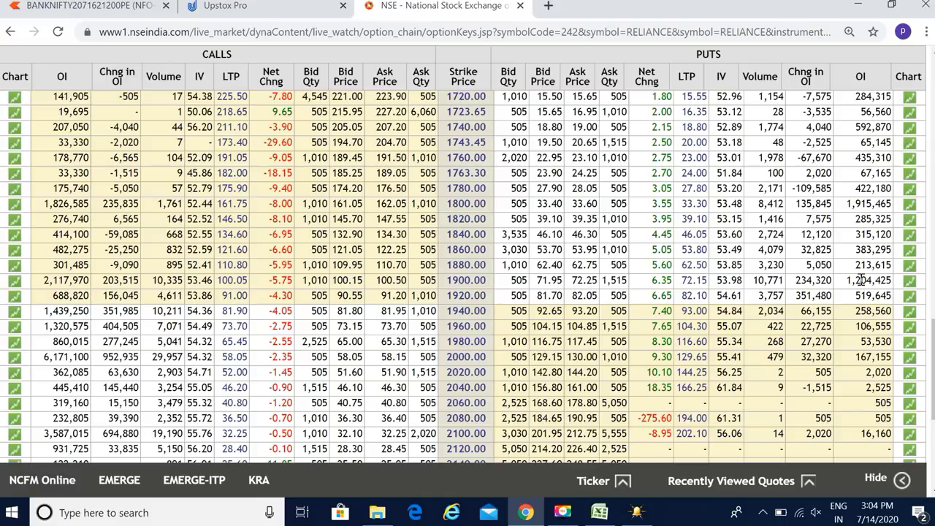
Search options for RELIANCE 1900, fixing the RELAINCE typo, and add 1900PE 30JUL20 to the watchlist.
{"action": "left_click", "coordinate": [261, 10]}
{"action": "left_click", "coordinate": [215, 106]}
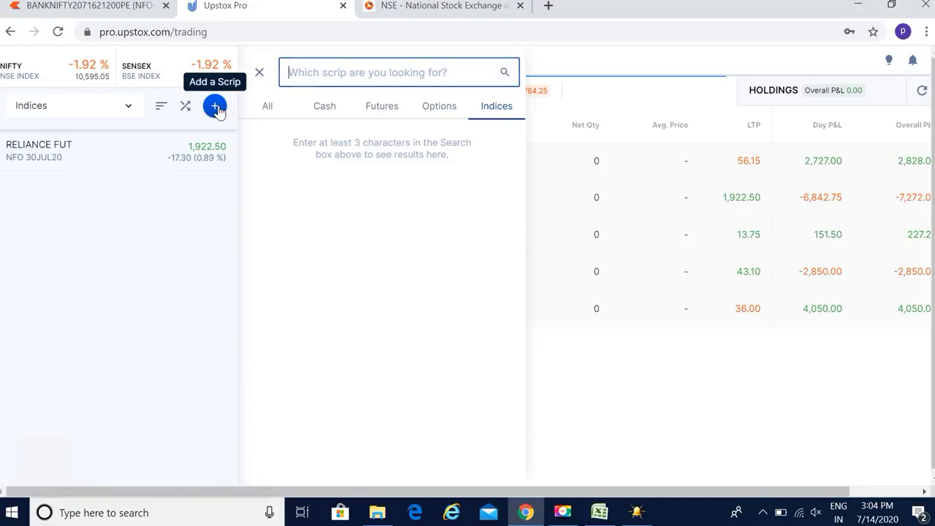
{"action": "left_click", "coordinate": [430, 110]}
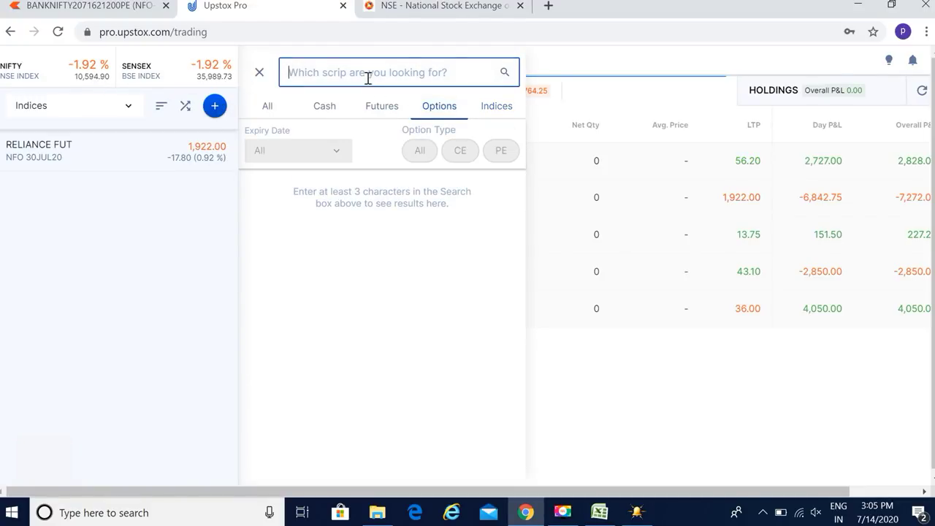
{"action": "type", "text": "RELAINCE"}
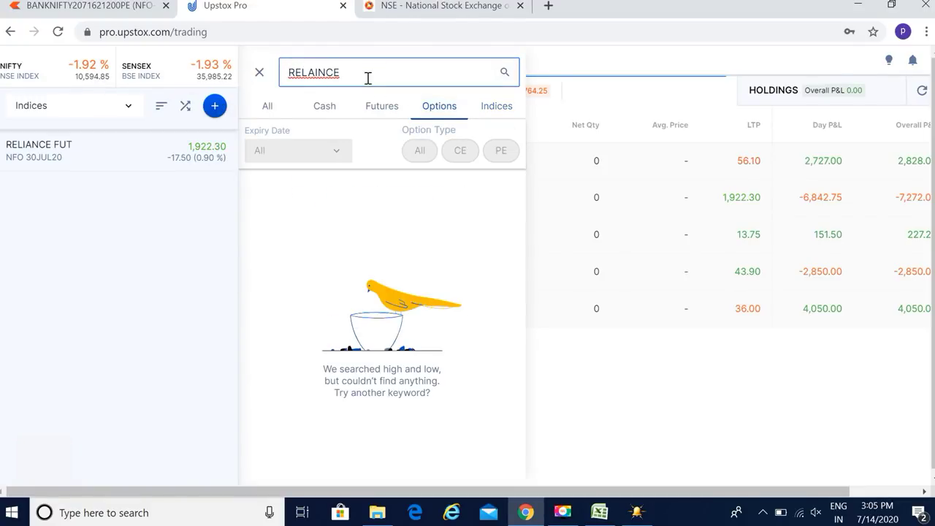
{"action": "type", "text": " 1900"}
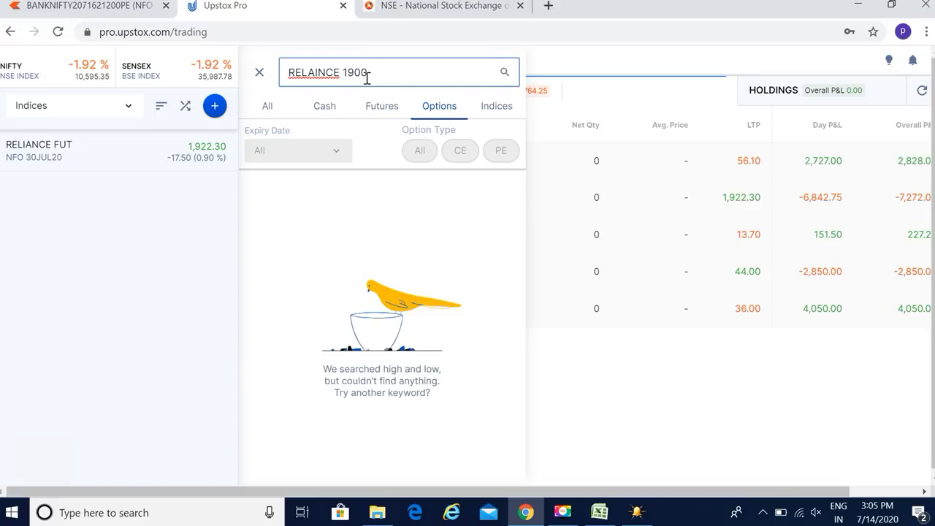
{"action": "left_click", "coordinate": [340, 76]}
{"action": "key", "text": "BackSpace"}
{"action": "key", "text": "BackSpace"}
{"action": "key", "text": "BackSpace"}
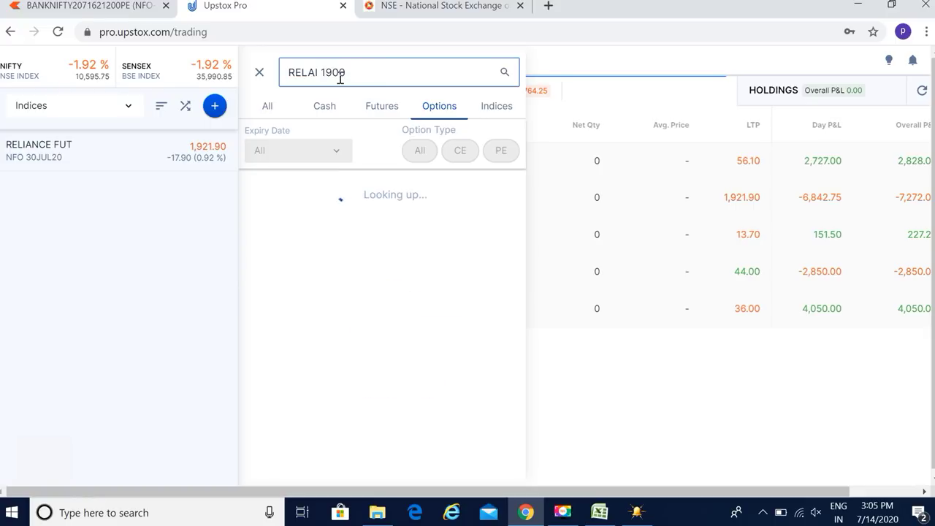
{"action": "key", "text": "BackSpace"}
{"action": "key", "text": "BackSpace"}
{"action": "type", "text": "IAN"}
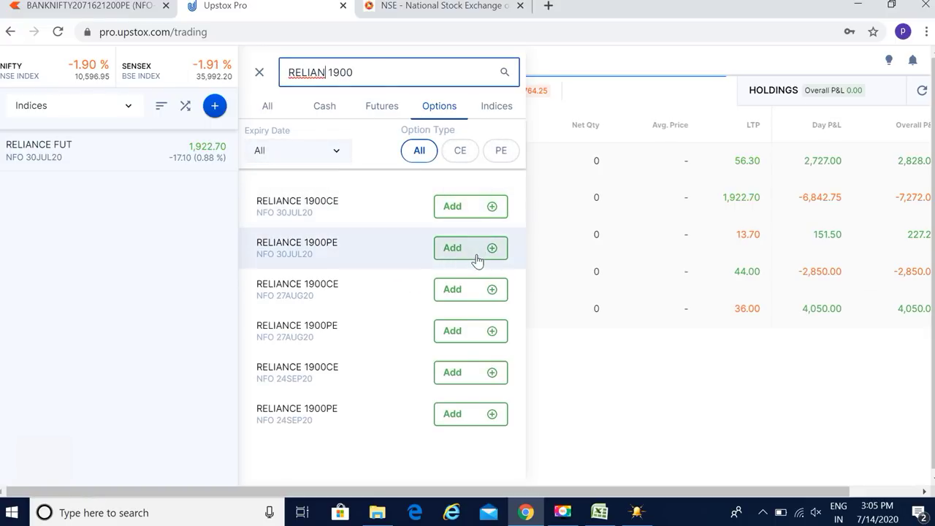
{"action": "left_click", "coordinate": [475, 253]}
Review the NSE RELIANCE option chain down to the 2180 strike and the totals.
{"action": "left_click", "coordinate": [448, 6]}
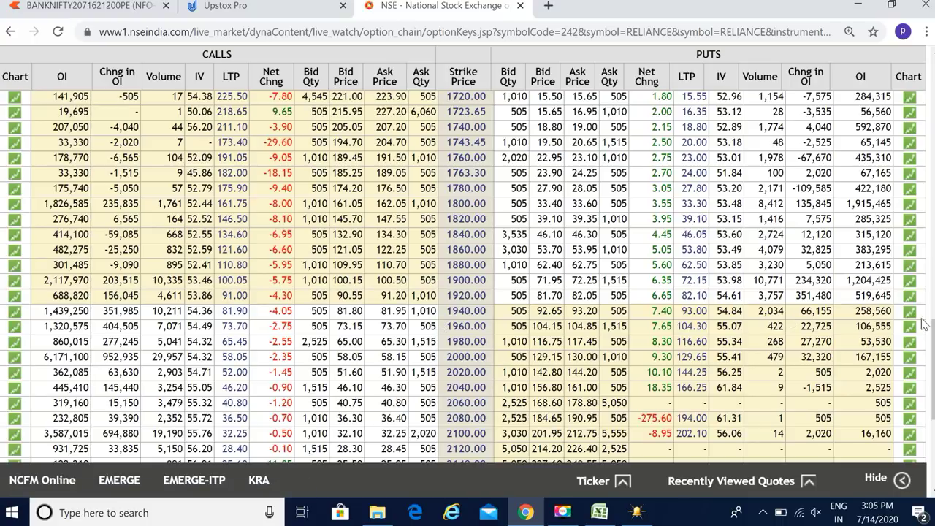
{"action": "scroll", "coordinate": [932, 343], "scroll_direction": "down", "scroll_amount": 3}
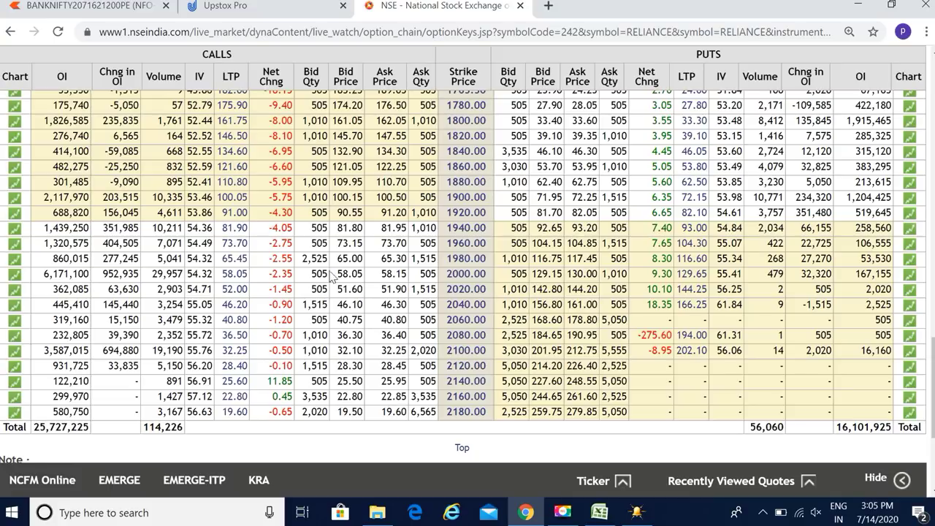
Change the search to RELIANCE 2100, add 2100CE 30JUL20 to the watchlist, and close the search.
{"action": "left_click", "coordinate": [267, 7]}
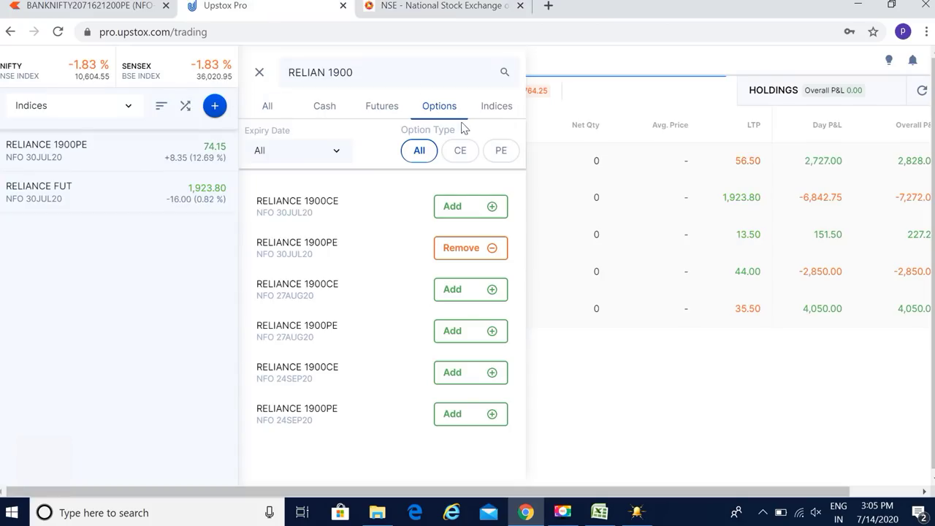
{"action": "left_click", "coordinate": [397, 77]}
{"action": "key", "text": "BackSpace"}
{"action": "key", "text": "BackSpace"}
{"action": "key", "text": "BackSpace"}
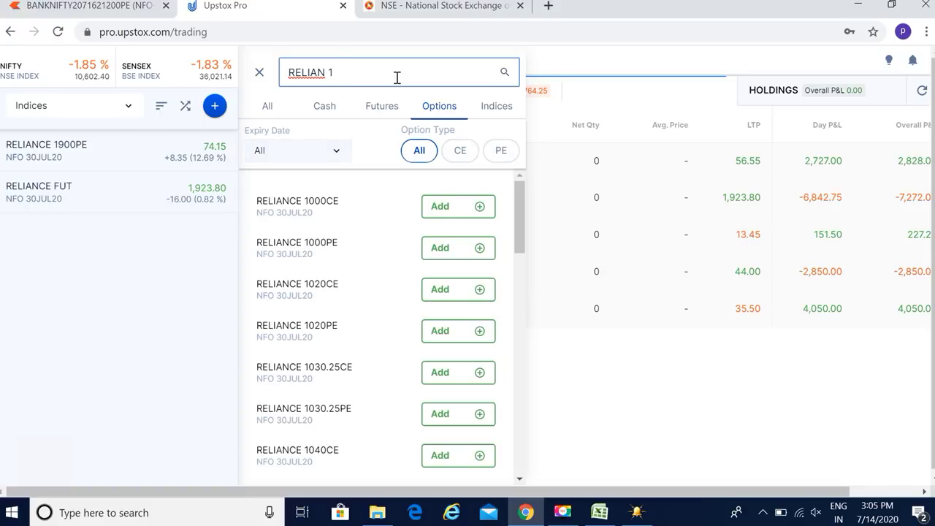
{"action": "key", "text": "BackSpace"}
{"action": "type", "text": "2100"}
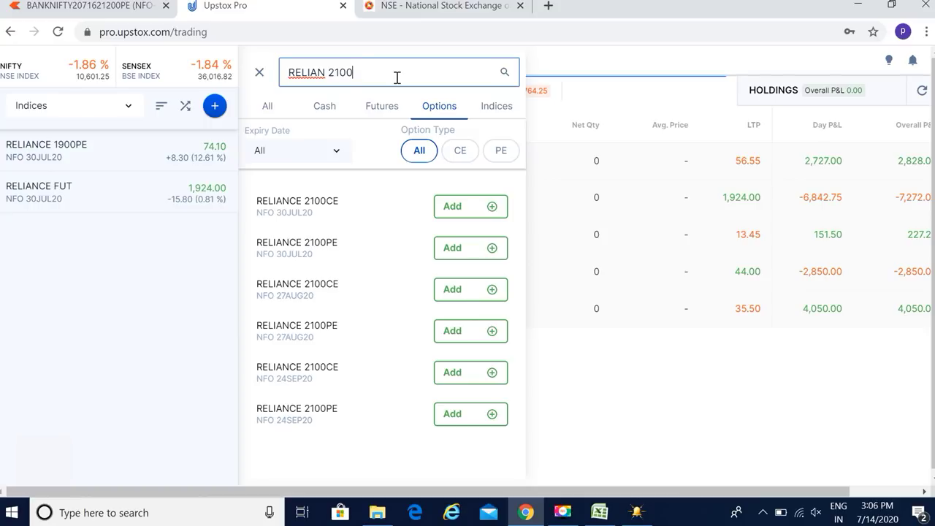
{"action": "left_click", "coordinate": [471, 213]}
{"action": "left_click", "coordinate": [260, 72]}
{"action": "mouse_move", "coordinate": [146, 193]}
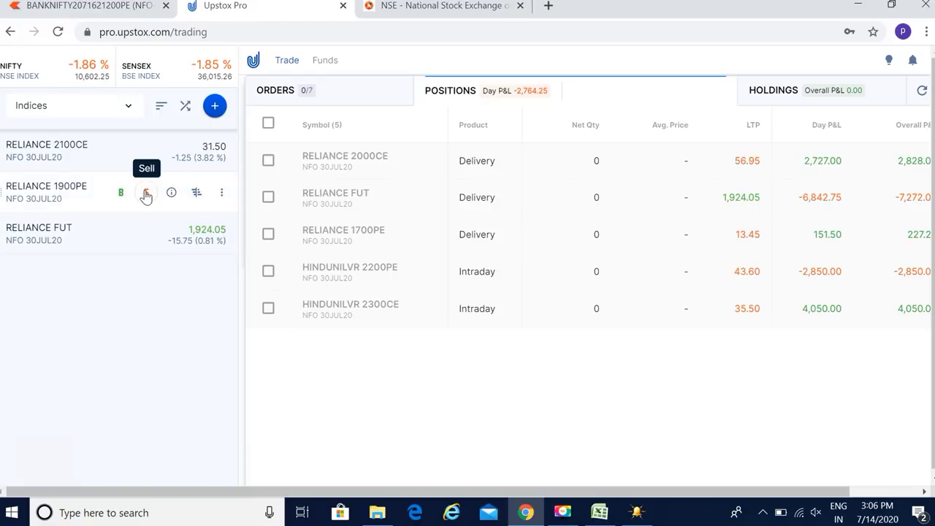
Place a Delivery sell order for 505 RELIANCE 1900PE 30JUL20 at a ₹74 limit.
{"action": "left_click", "coordinate": [146, 193]}
{"action": "left_click", "coordinate": [804, 298]}
{"action": "left_click", "coordinate": [774, 359]}
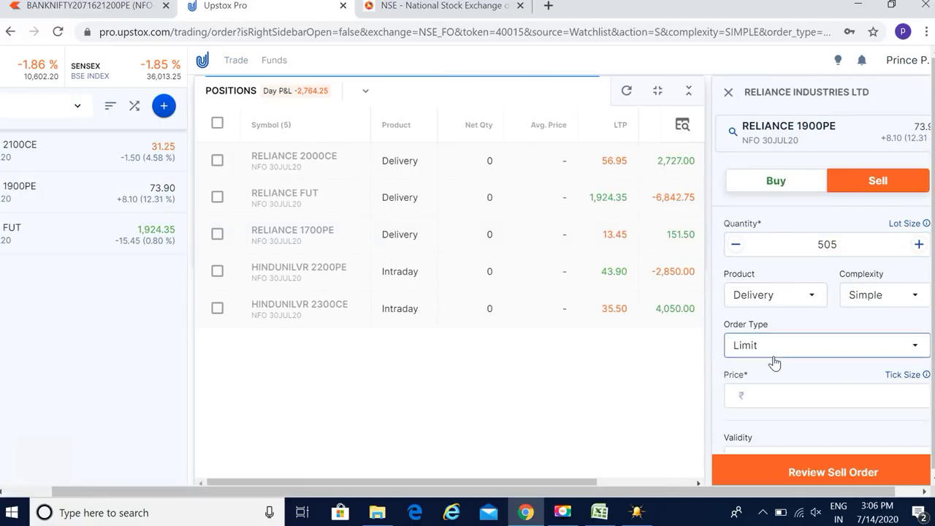
{"action": "left_click", "coordinate": [835, 398]}
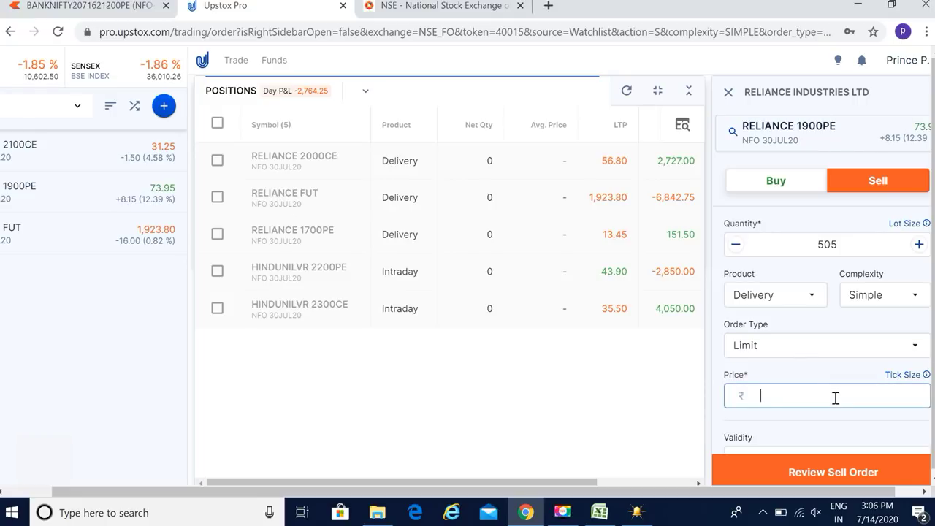
{"action": "type", "text": "74"}
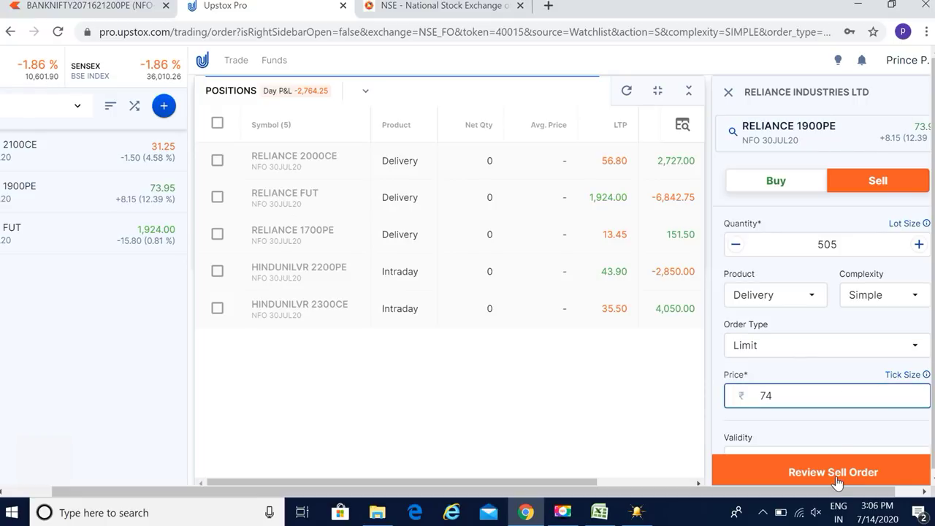
{"action": "left_click", "coordinate": [838, 482]}
{"action": "left_click", "coordinate": [837, 357]}
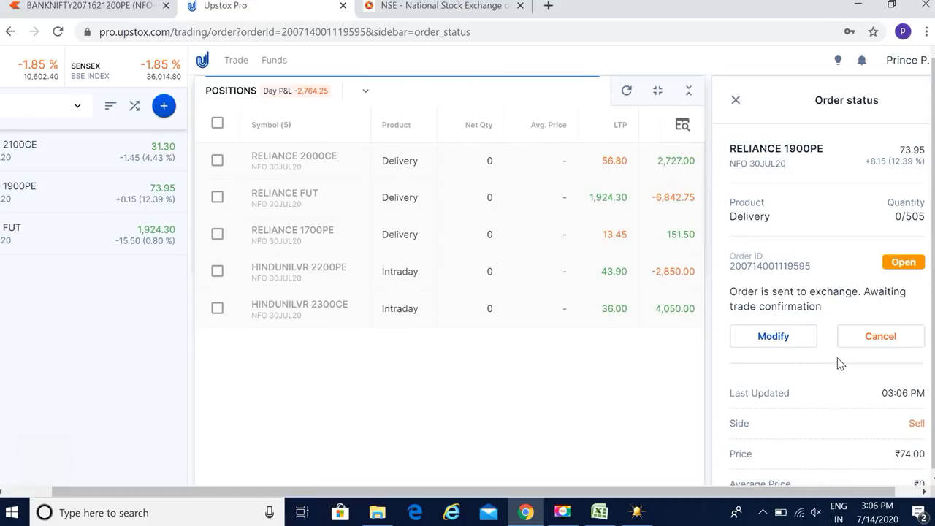
Modify the open 1900PE sell order's price to ₹73 so it completes.
{"action": "left_click", "coordinate": [772, 341]}
{"action": "left_click", "coordinate": [812, 299]}
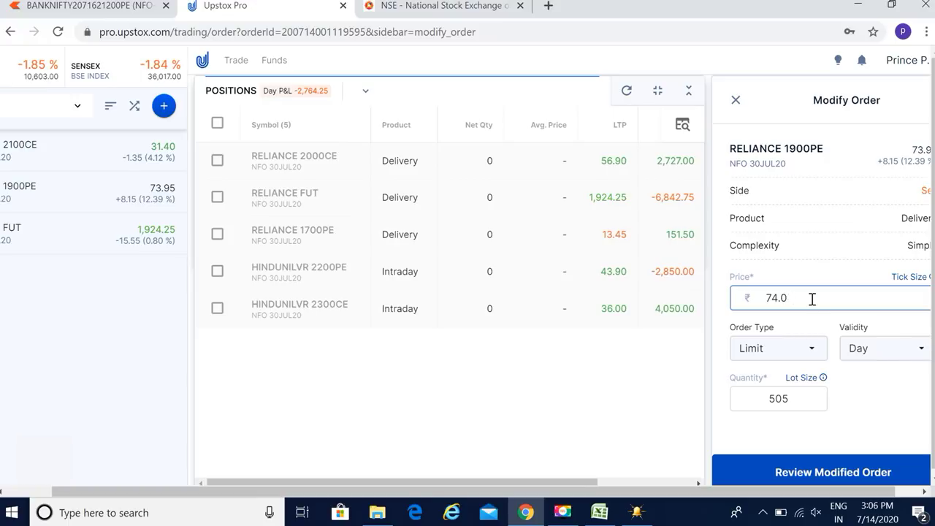
{"action": "key", "text": "BackSpace"}
{"action": "key", "text": "BackSpace"}
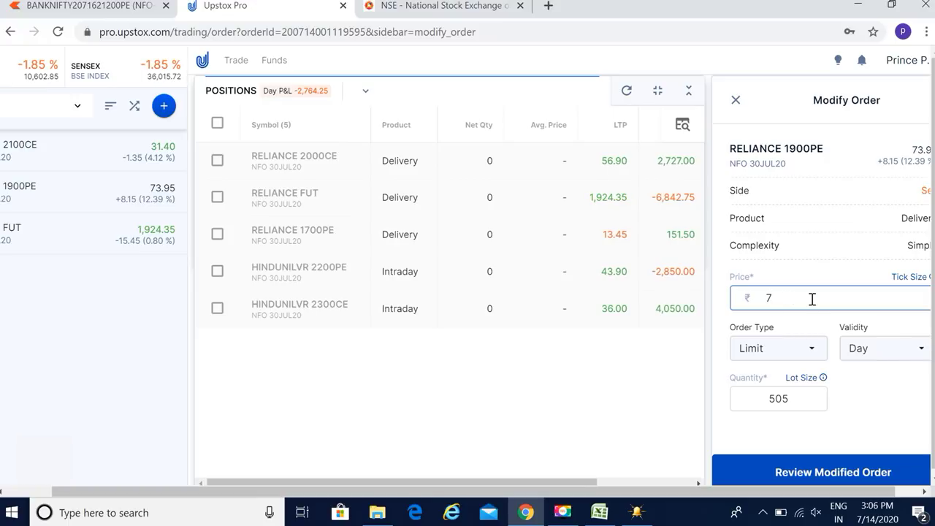
{"action": "type", "text": "3"}
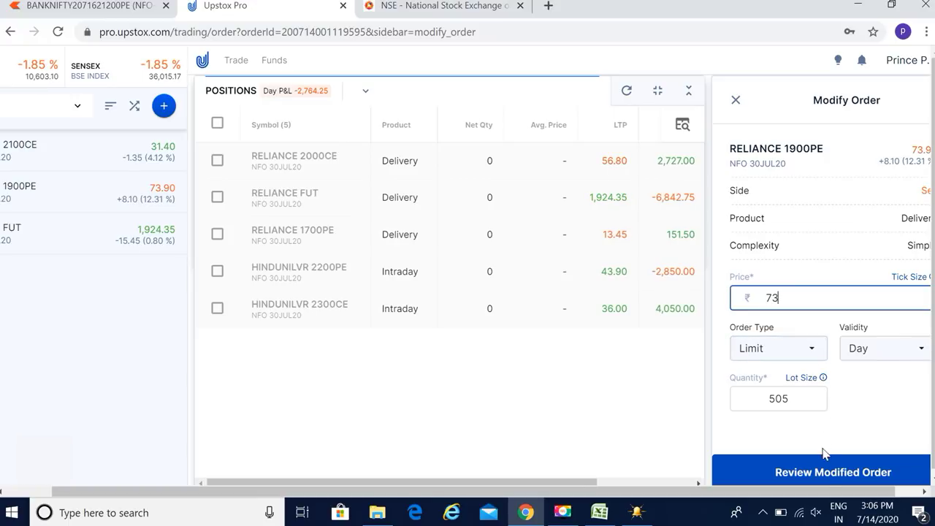
{"action": "left_click", "coordinate": [827, 473]}
{"action": "left_click", "coordinate": [836, 473]}
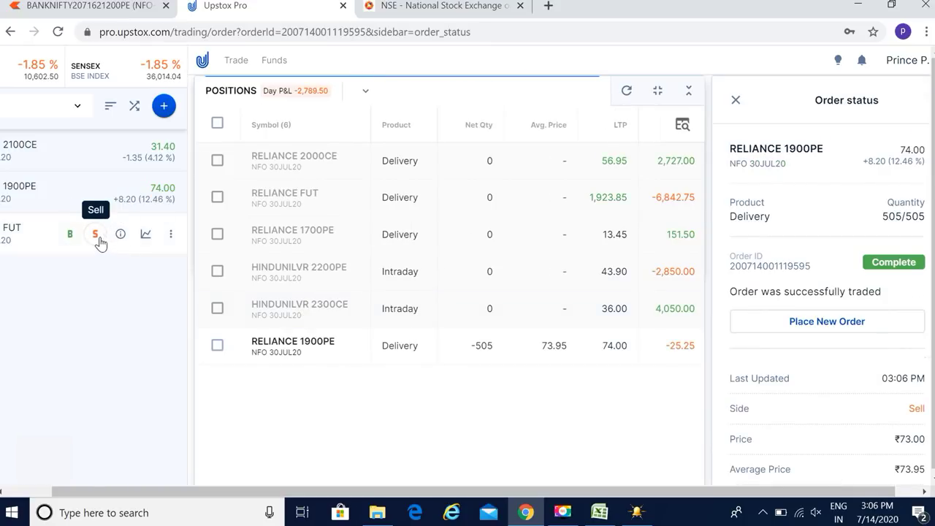
Sell the RELIANCE July futures at market.
{"action": "left_click", "coordinate": [97, 235]}
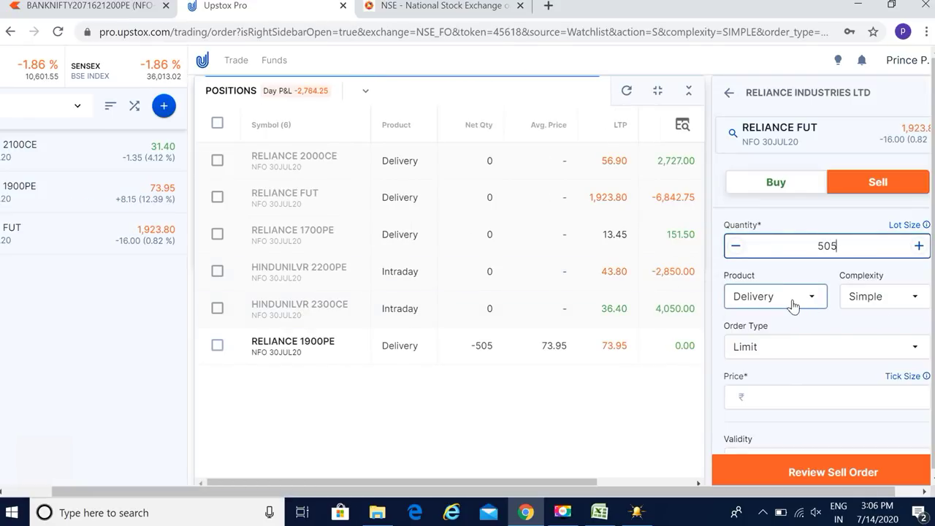
{"action": "left_click", "coordinate": [783, 349]}
{"action": "left_click", "coordinate": [776, 392]}
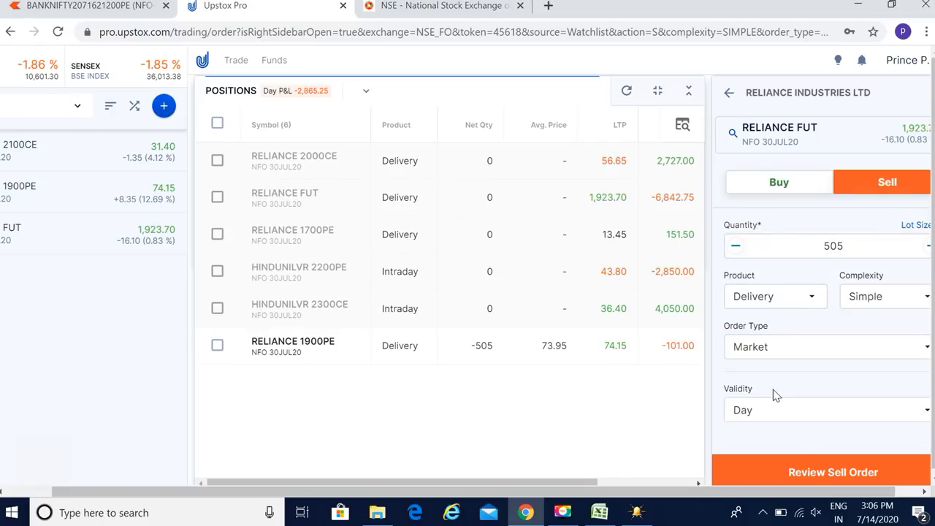
{"action": "left_click", "coordinate": [817, 472]}
{"action": "left_click", "coordinate": [837, 345]}
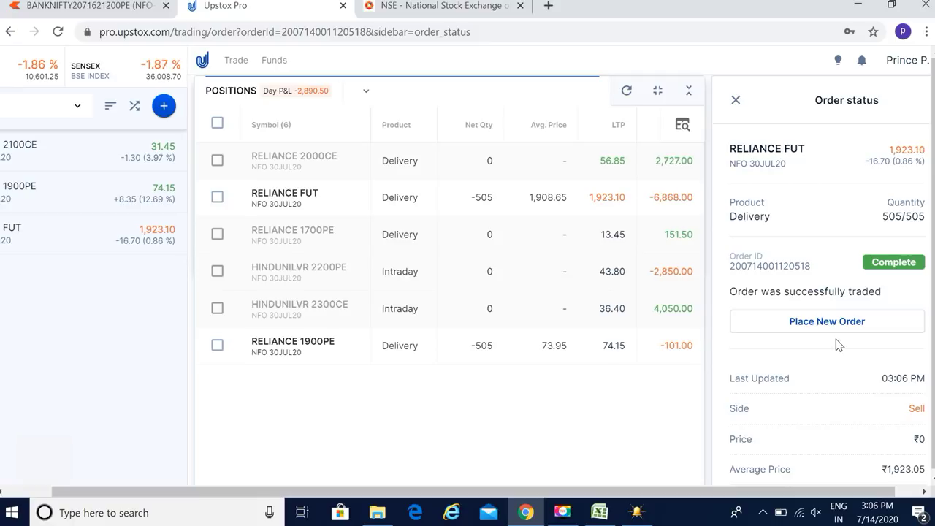
{"action": "mouse_move", "coordinate": [87, 151]}
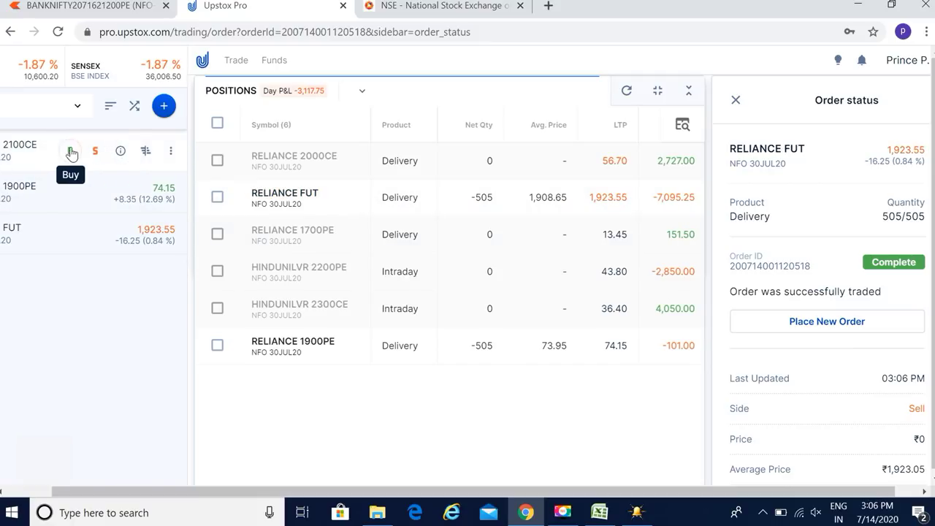
Buy RELIANCE 2100CE with a ₹31.40 limit order.
{"action": "left_click", "coordinate": [70, 151]}
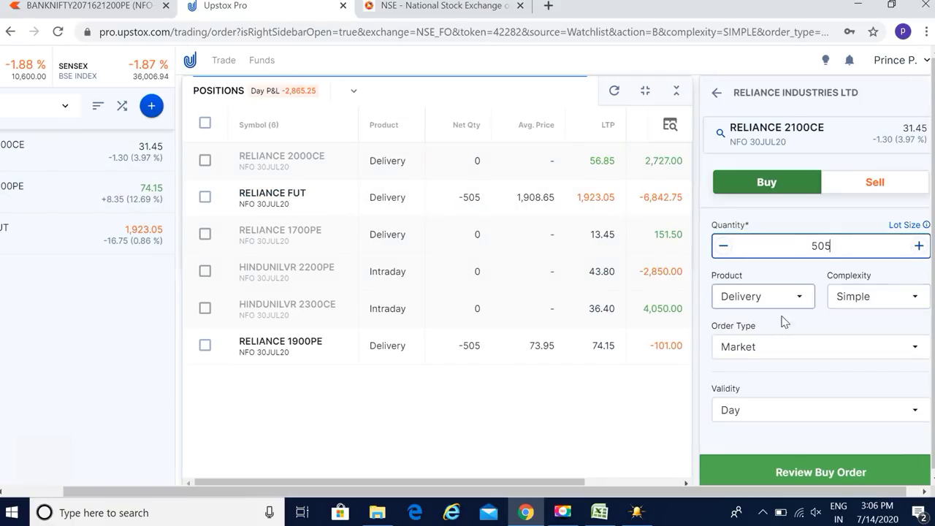
{"action": "left_click", "coordinate": [781, 346]}
{"action": "left_click", "coordinate": [764, 412]}
{"action": "left_click", "coordinate": [806, 398]}
{"action": "type", "text": "31"}
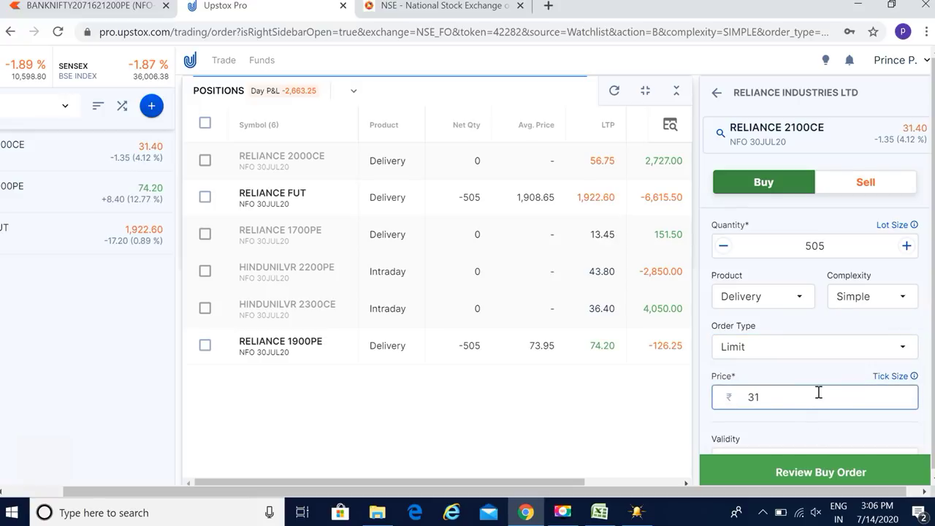
{"action": "type", "text": ".40"}
{"action": "left_click", "coordinate": [819, 470]}
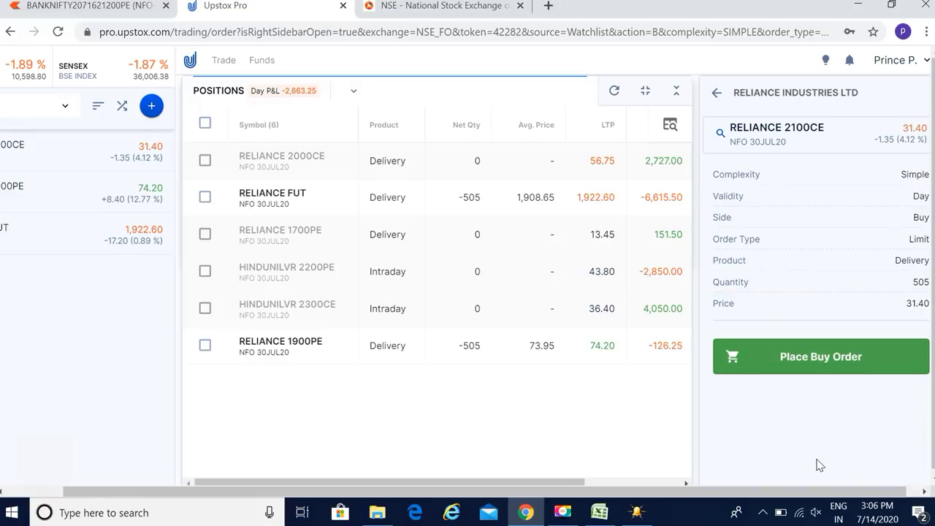
{"action": "left_click", "coordinate": [829, 371]}
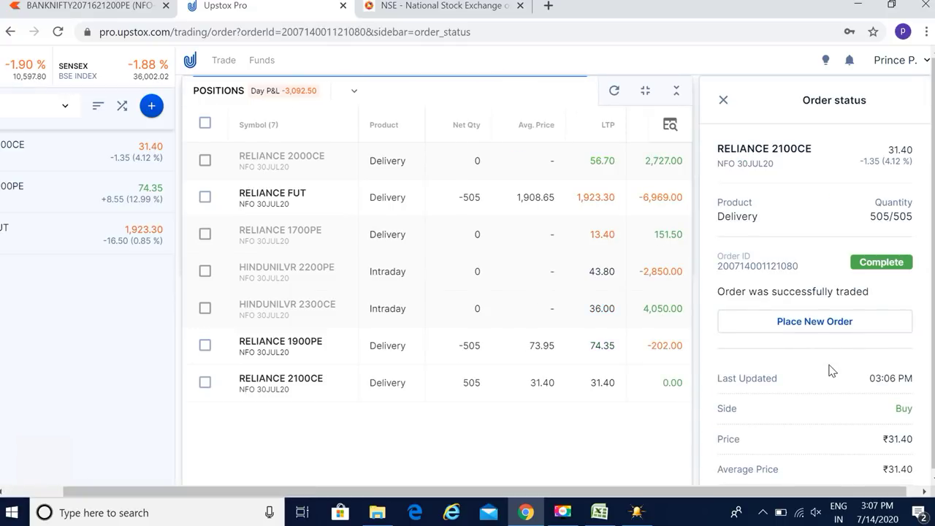
Close the Order status panel and tick the RELIANCE FUT, 1900PE and 2100CE positions.
{"action": "left_click", "coordinate": [724, 102]}
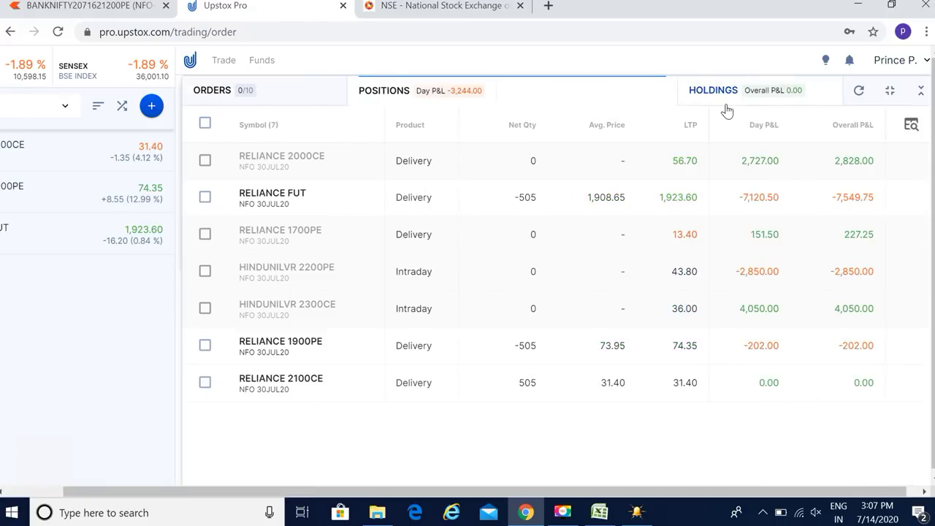
{"action": "left_click", "coordinate": [204, 197]}
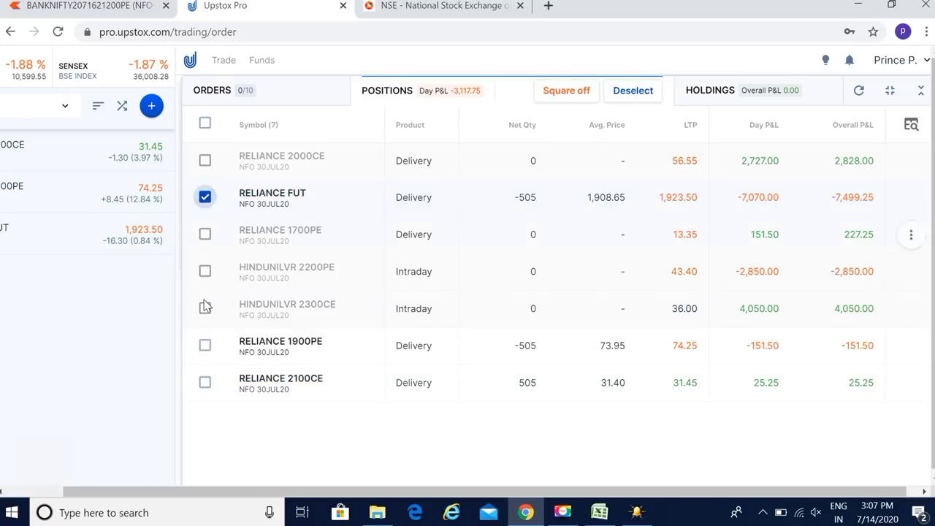
{"action": "left_click", "coordinate": [205, 345]}
{"action": "left_click", "coordinate": [205, 382]}
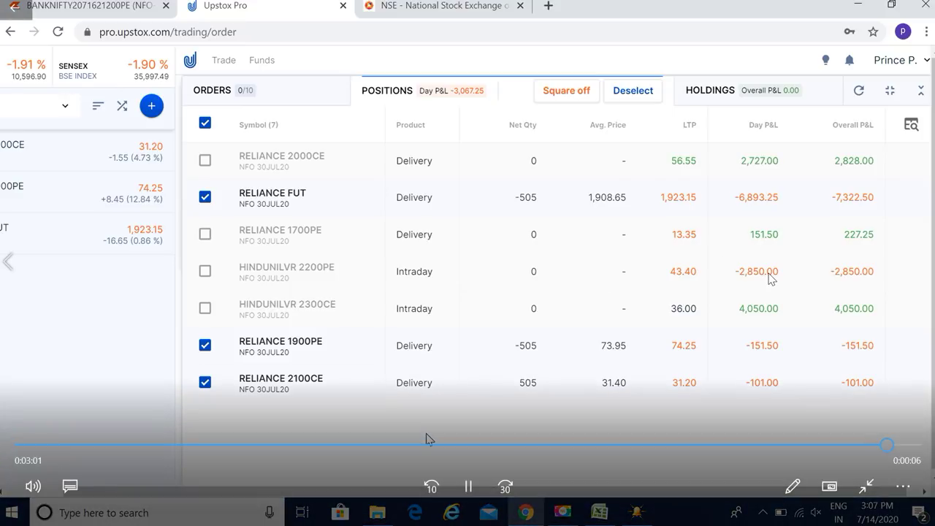
Square off the three Reliance positions to zero net quantity and begin adding a watchlist scrip.
{"action": "left_click", "coordinate": [6, 267]}
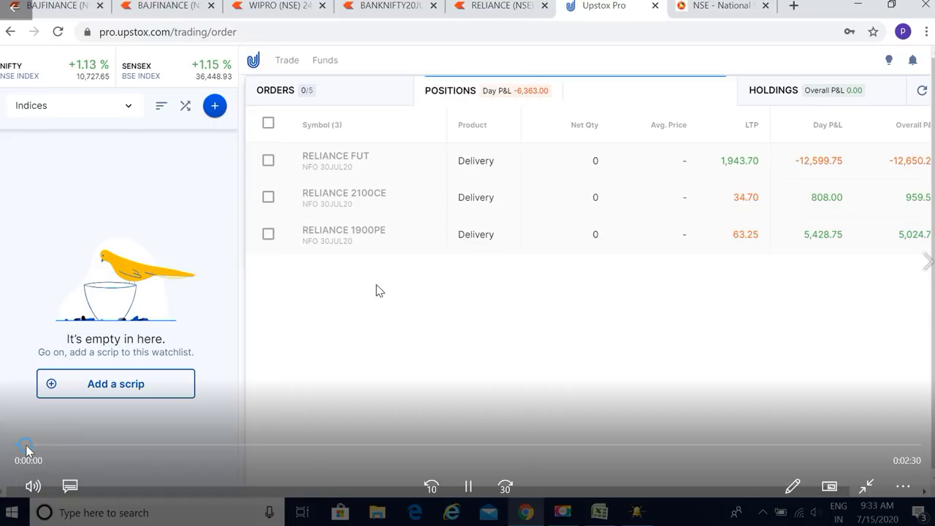
{"action": "left_click", "coordinate": [468, 486]}
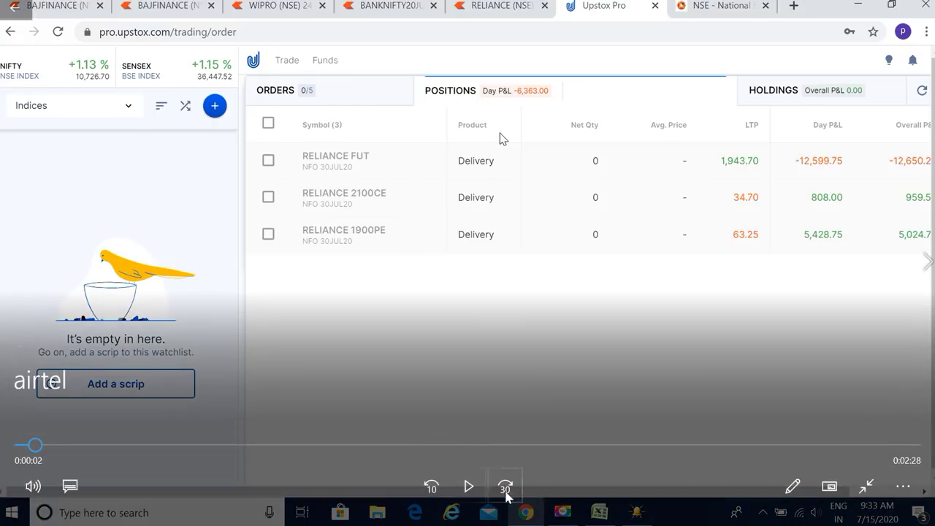
{"action": "left_click", "coordinate": [468, 488]}
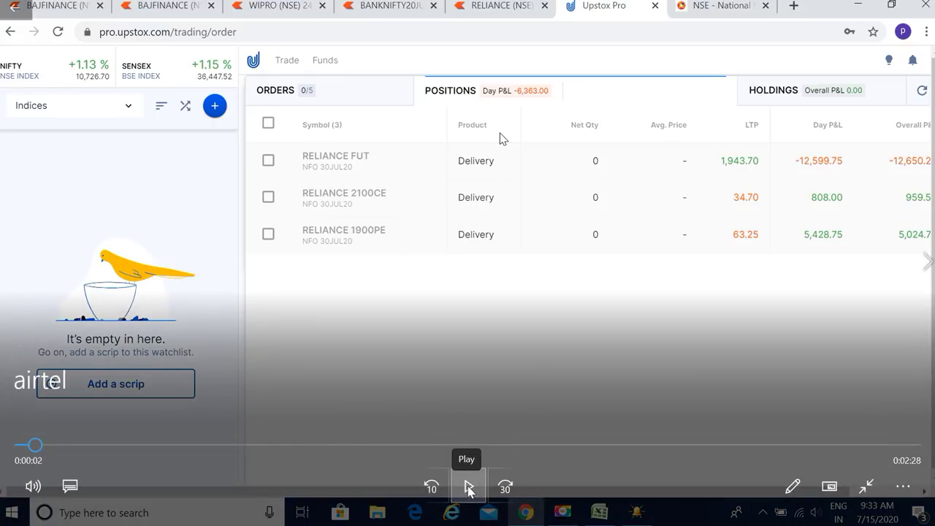
{"action": "left_click", "coordinate": [469, 488]}
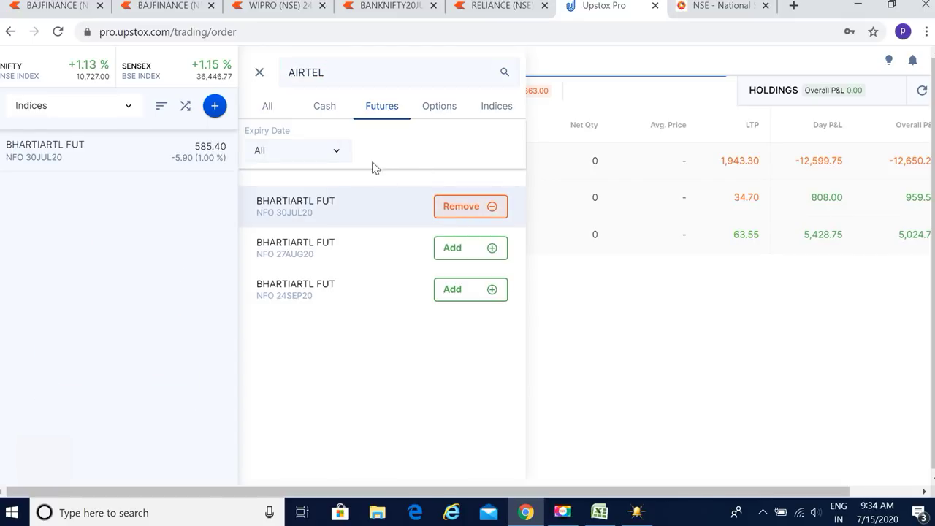
Review the BHARTIARTL option chain (strikes 480–700) on NSE alongside the Upstox AIRTEL search.
{"action": "left_click", "coordinate": [724, 5]}
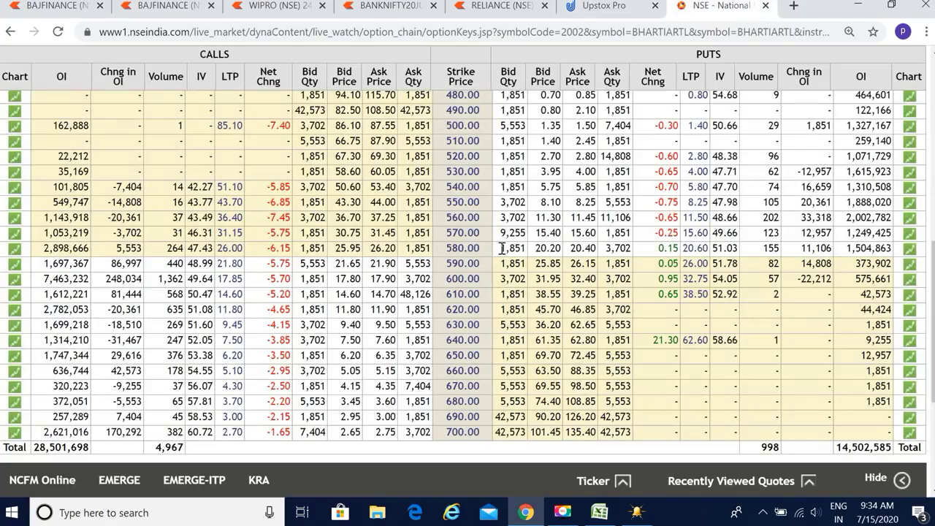
{"action": "left_click", "coordinate": [624, 7]}
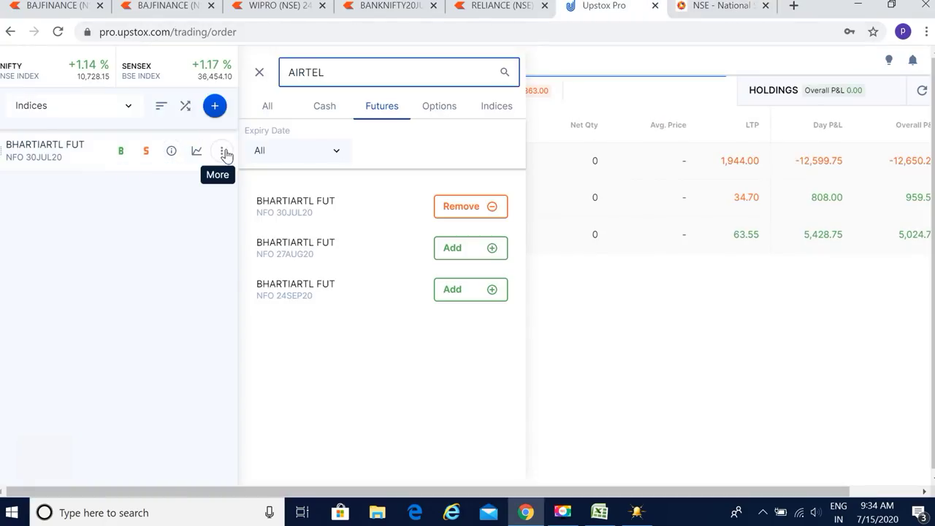
{"action": "left_click", "coordinate": [725, 11]}
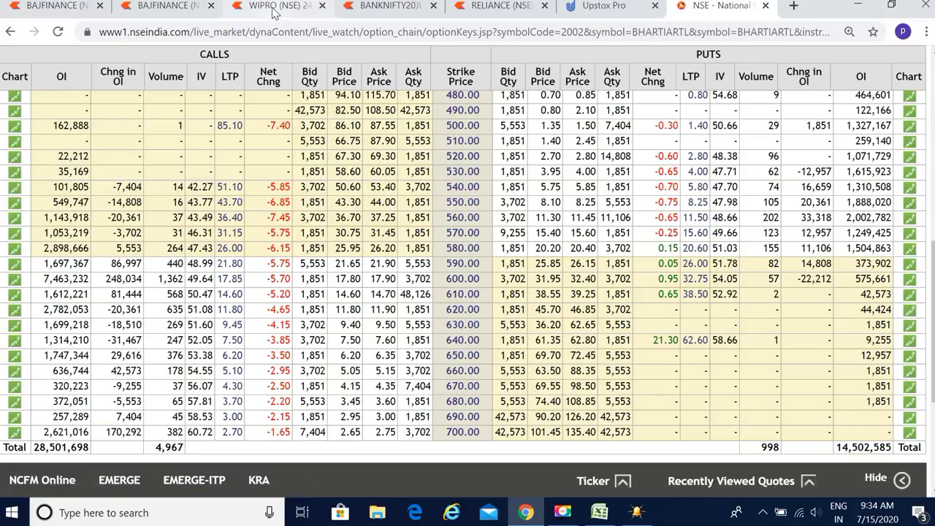
Add the July BHARTIARTL 620CE option to the watchlist through an options search for 620.
{"action": "left_click", "coordinate": [603, 8]}
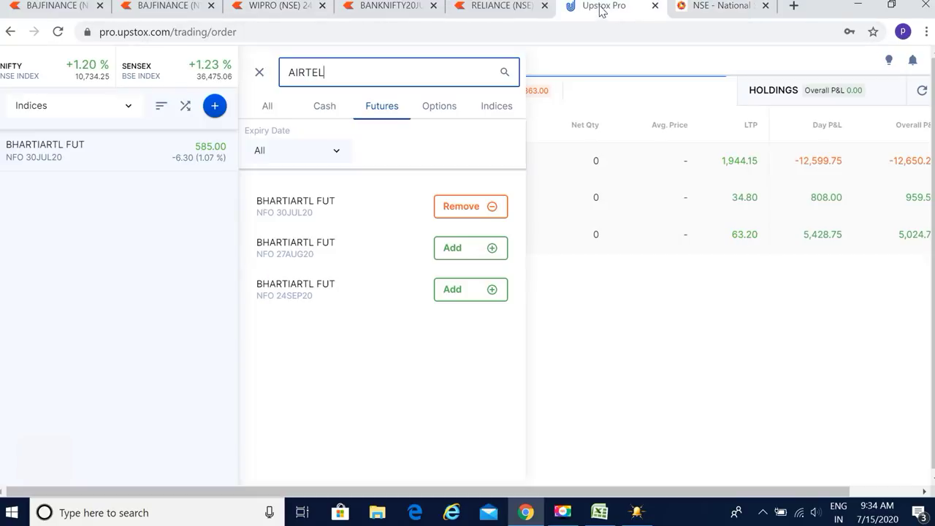
{"action": "type", "text": "620"}
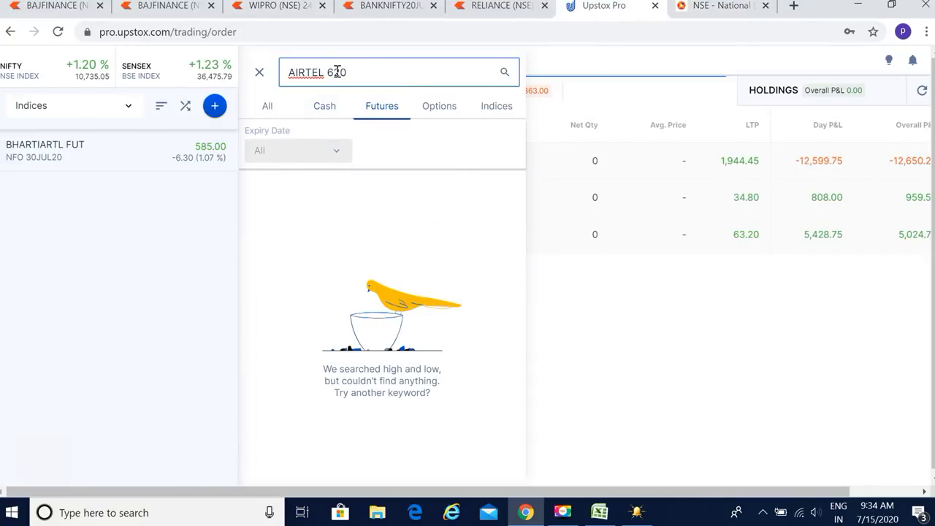
{"action": "key", "text": "BackSpace"}
{"action": "key", "text": "BackSpace"}
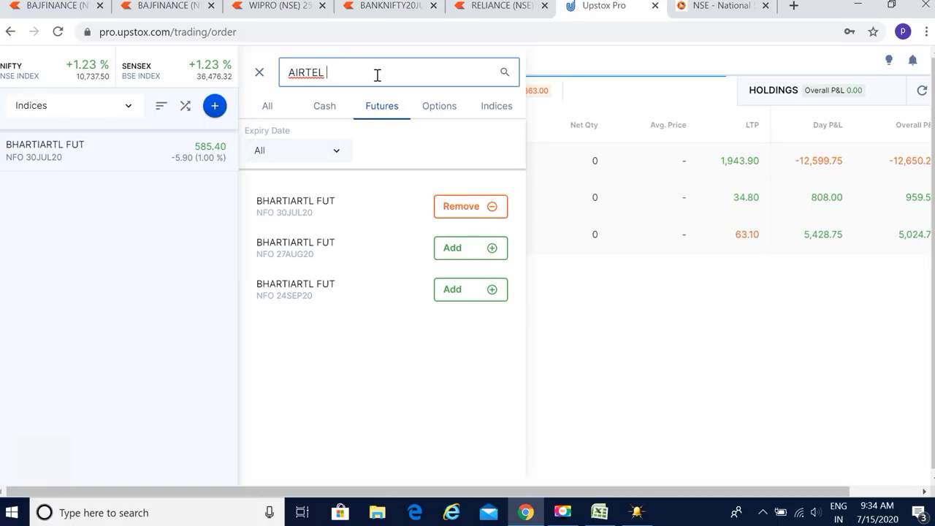
{"action": "left_click", "coordinate": [427, 103]}
{"action": "type", "text": "62"}
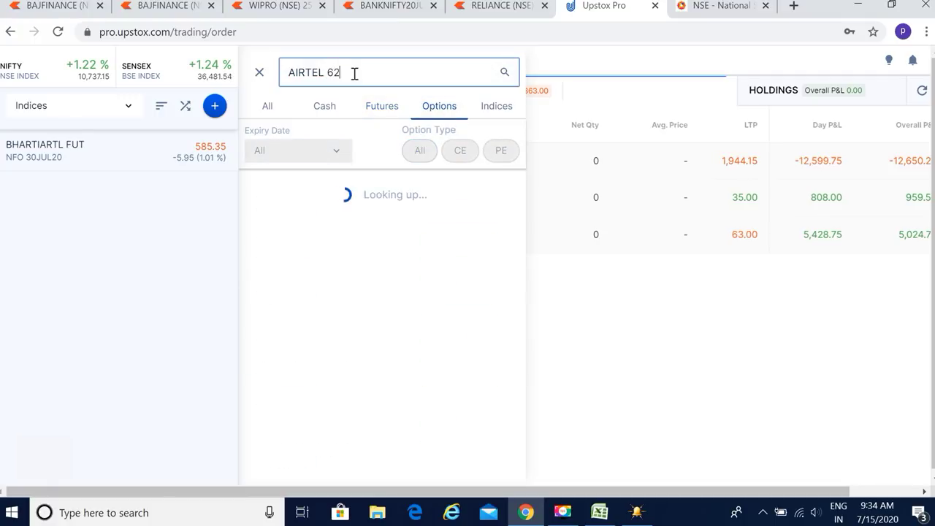
{"action": "type", "text": "0"}
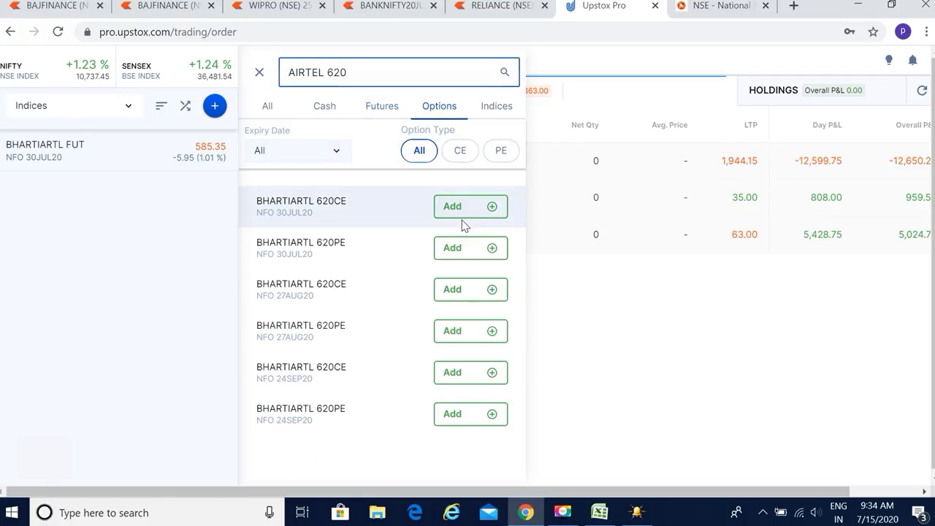
{"action": "left_click", "coordinate": [470, 205]}
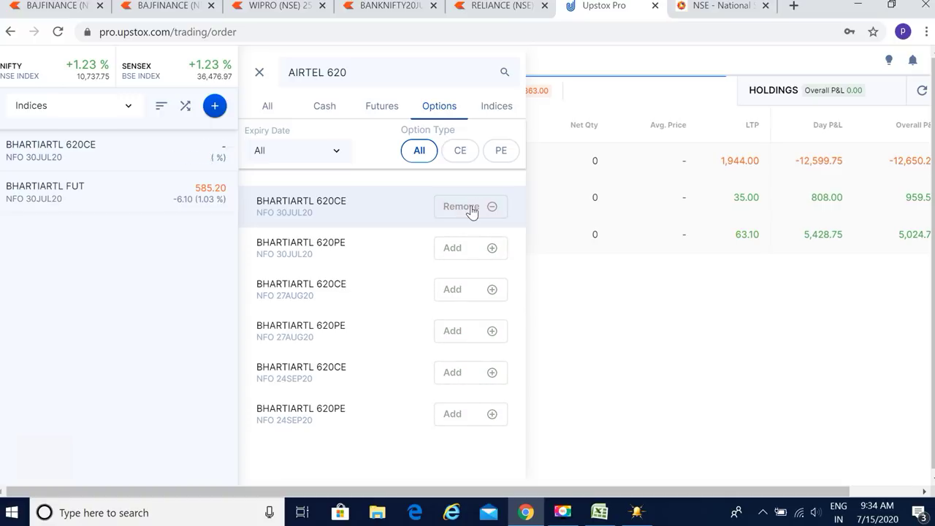
Recheck the NSE chain, then add the July BHARTIARTL 560PE option to the watchlist.
{"action": "left_click", "coordinate": [718, 15]}
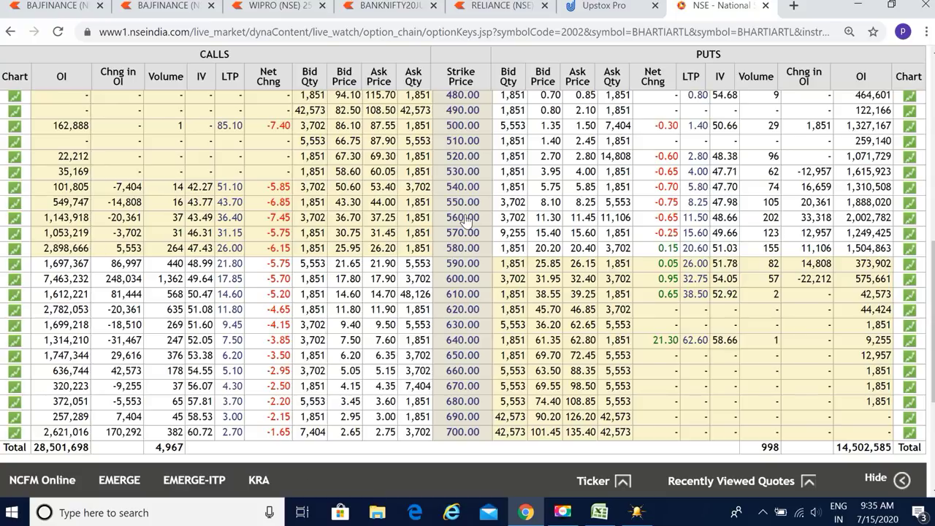
{"action": "left_click", "coordinate": [578, 6]}
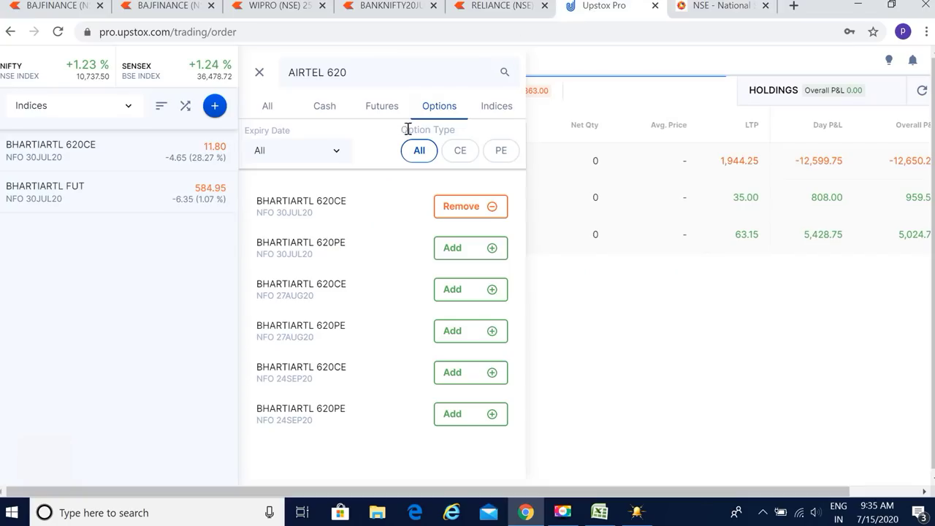
{"action": "left_click", "coordinate": [371, 86]}
{"action": "key", "text": "BackSpace"}
{"action": "key", "text": "BackSpace"}
{"action": "key", "text": "BackSpace"}
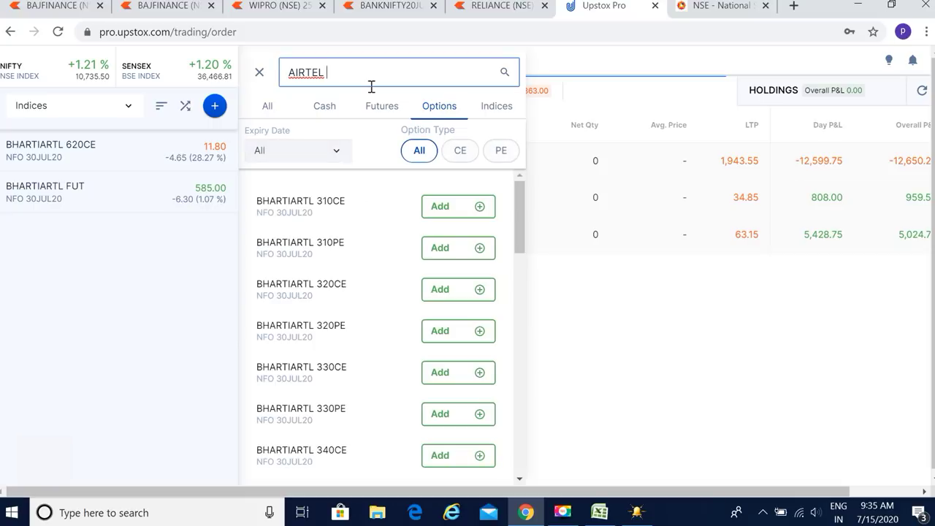
{"action": "type", "text": "560"}
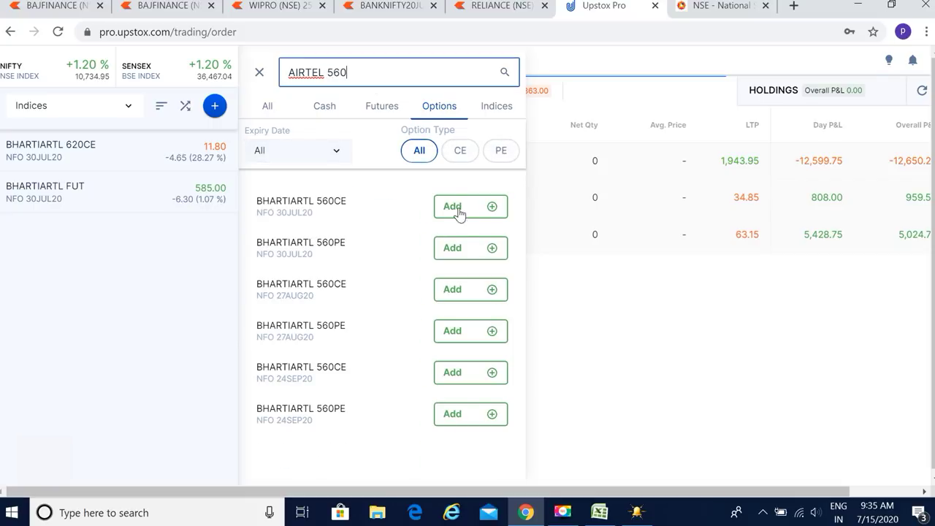
{"action": "left_click", "coordinate": [457, 248]}
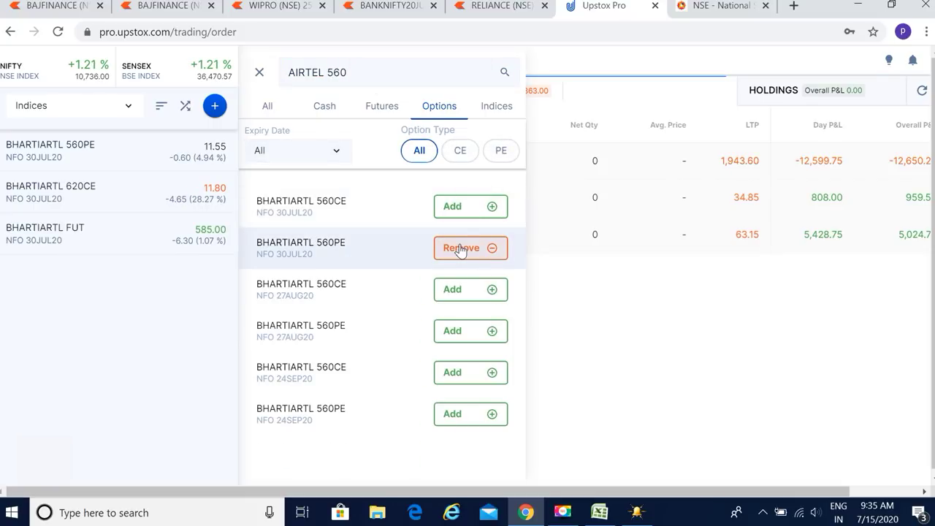
Place an intraday limit sell of 3702 BHARTIARTL 620CE at 11.80.
{"action": "left_click", "coordinate": [259, 72]}
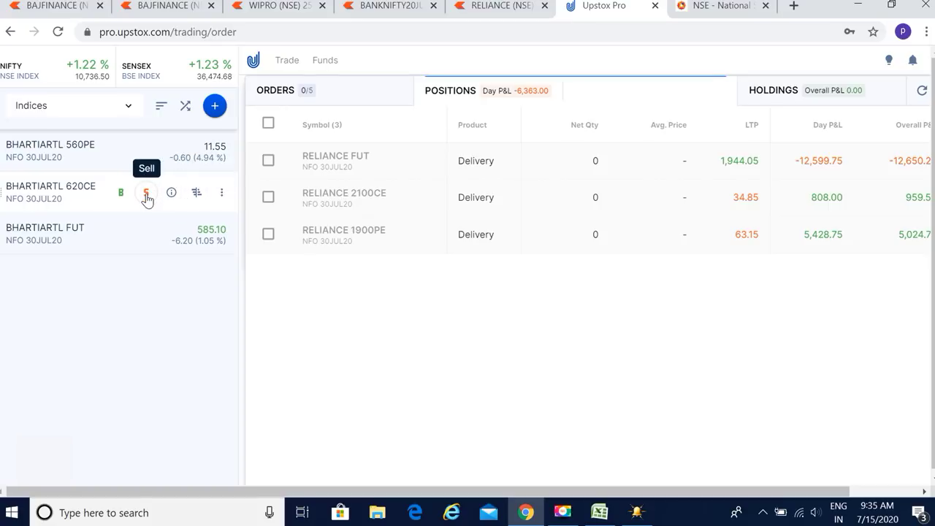
{"action": "left_click", "coordinate": [146, 192]}
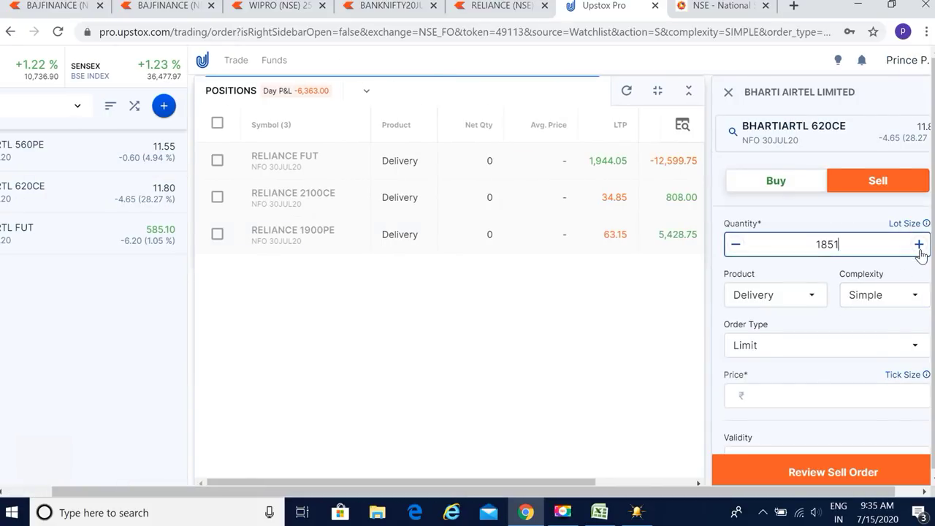
{"action": "left_click", "coordinate": [919, 246]}
{"action": "left_click", "coordinate": [812, 295]}
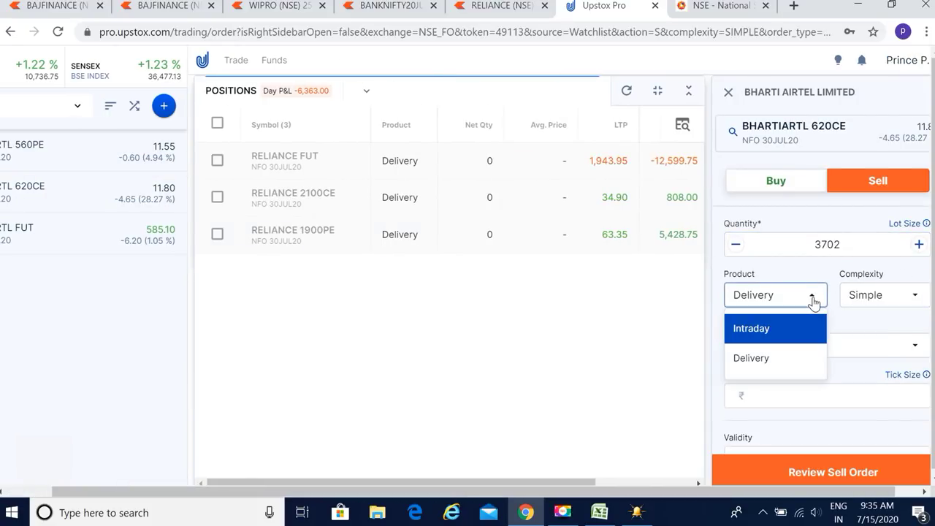
{"action": "left_click", "coordinate": [773, 330]}
{"action": "left_click", "coordinate": [901, 392]}
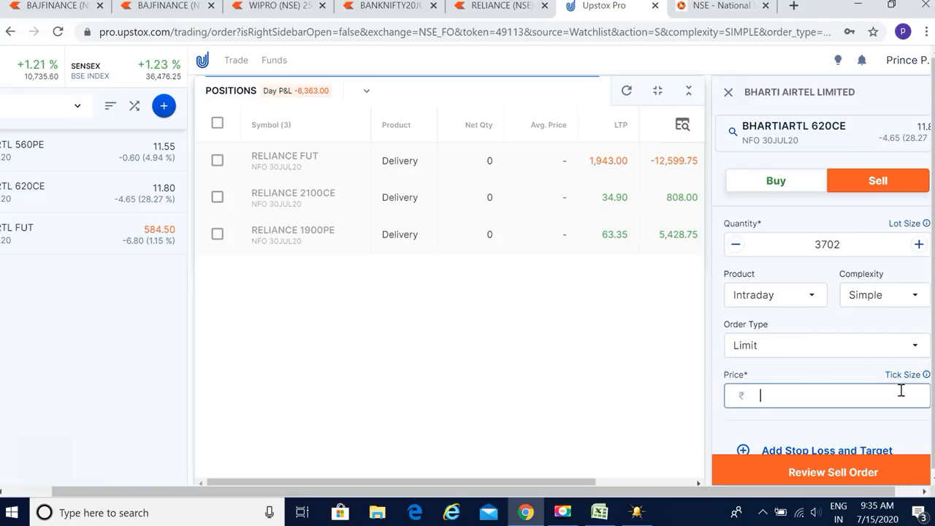
{"action": "type", "text": "11.80"}
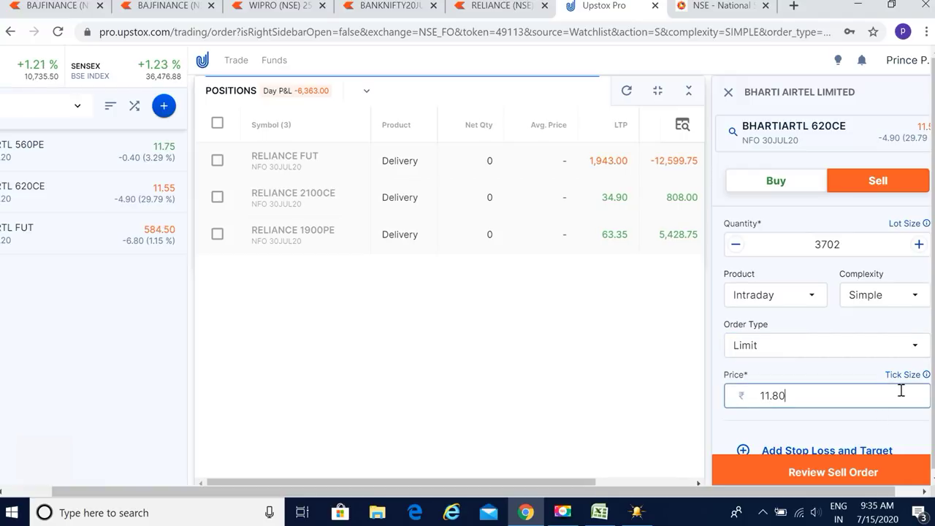
{"action": "left_click", "coordinate": [870, 472]}
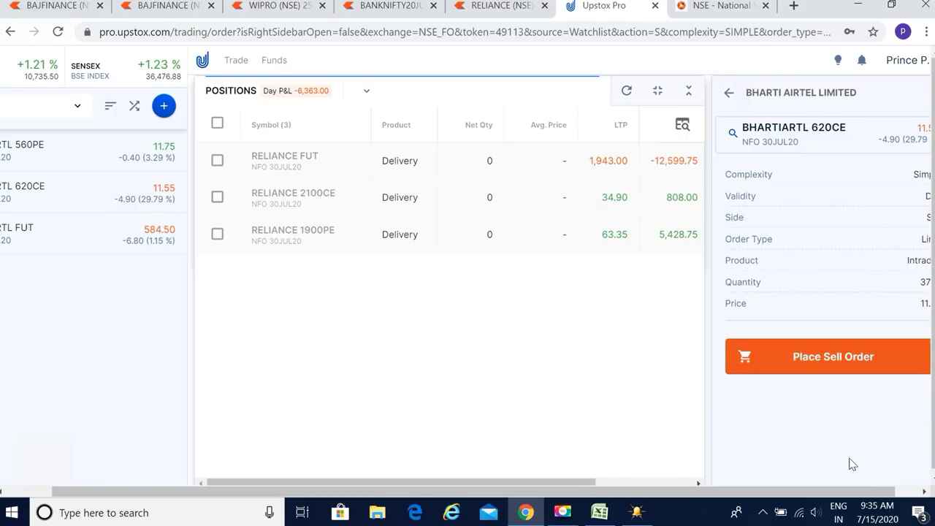
{"action": "left_click", "coordinate": [831, 364]}
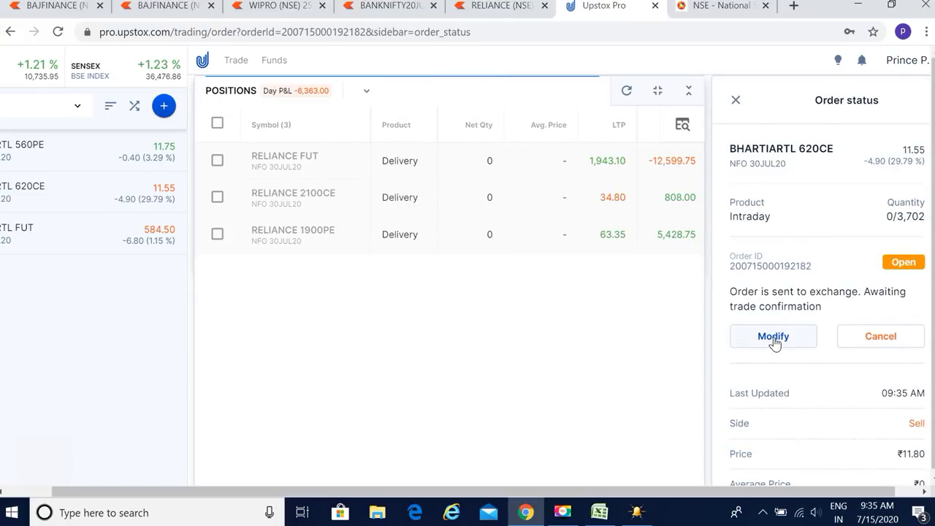
Modify the open 620CE sell order's limit price to 11.80 so it completes.
{"action": "left_click", "coordinate": [774, 336]}
{"action": "left_click", "coordinate": [795, 305]}
{"action": "key", "text": "BackSpace"}
{"action": "key", "text": "BackSpace"}
{"action": "type", "text": "5"}
{"action": "left_click", "coordinate": [811, 472]}
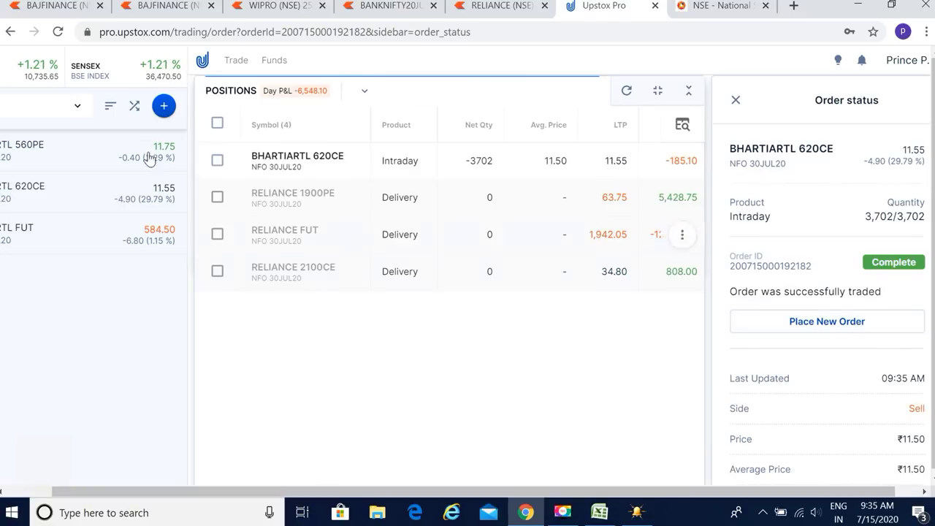
Place an intraday sell of 3702 BHARTIARTL 560PE at an 11.75 limit.
{"action": "left_click", "coordinate": [93, 151]}
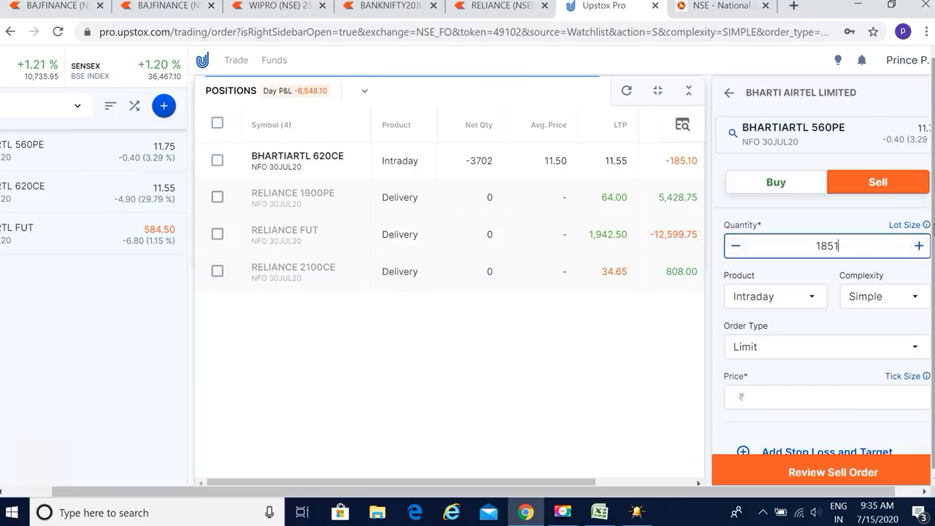
{"action": "left_click", "coordinate": [919, 245]}
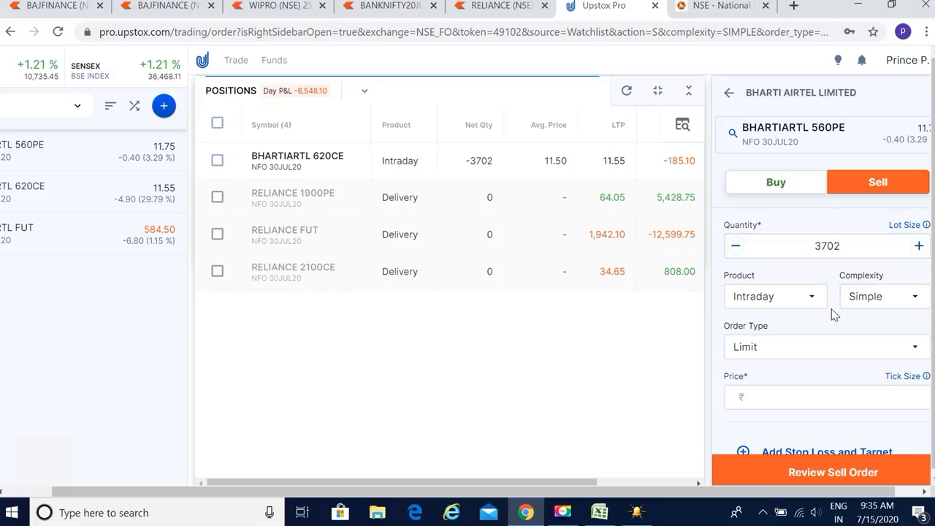
{"action": "left_click", "coordinate": [865, 401]}
{"action": "type", "text": "11.75"}
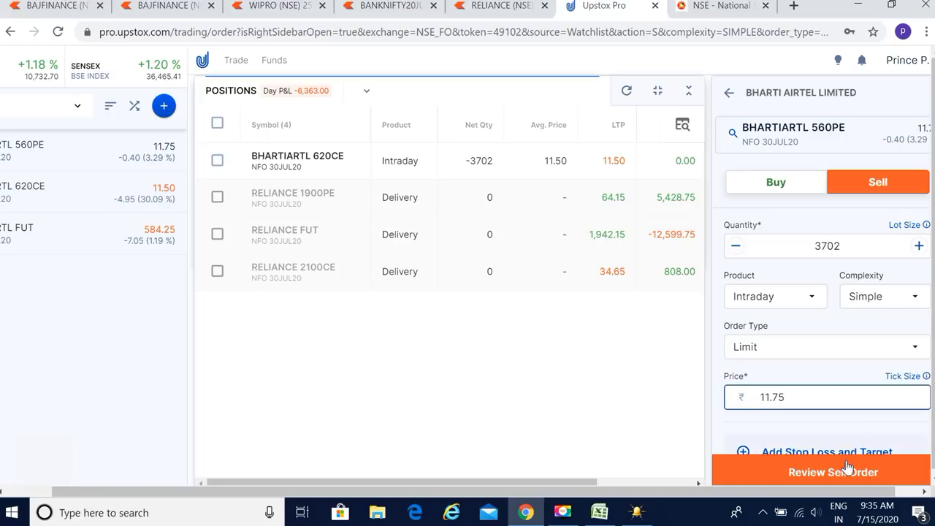
{"action": "left_click", "coordinate": [847, 471]}
{"action": "left_click", "coordinate": [835, 369]}
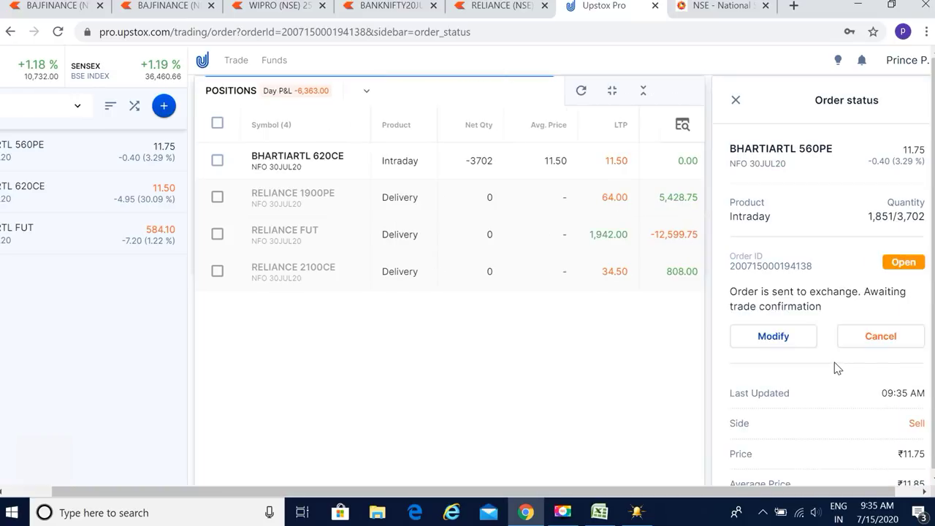
{"action": "left_click", "coordinate": [735, 101]}
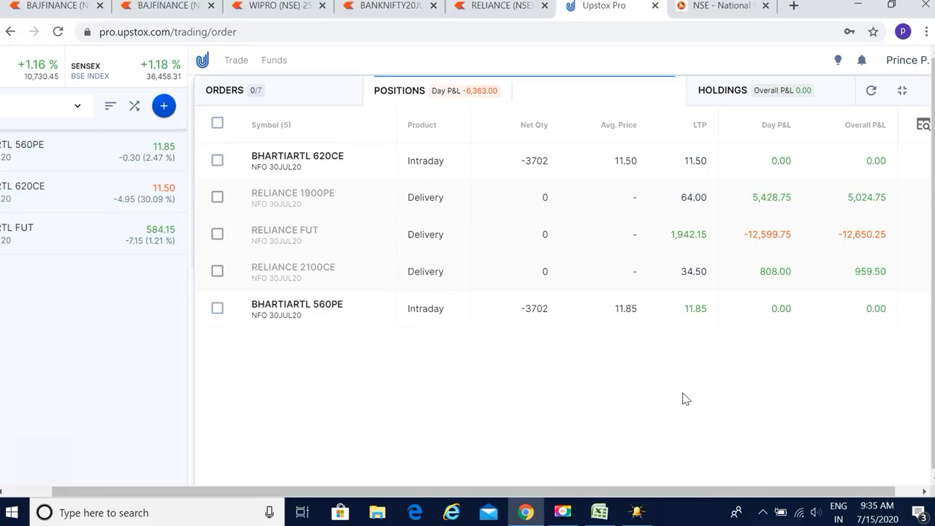
Square off the BHARTIARTL 620CE and 560PE shorts and review today's completed orders.
{"action": "left_click", "coordinate": [218, 160]}
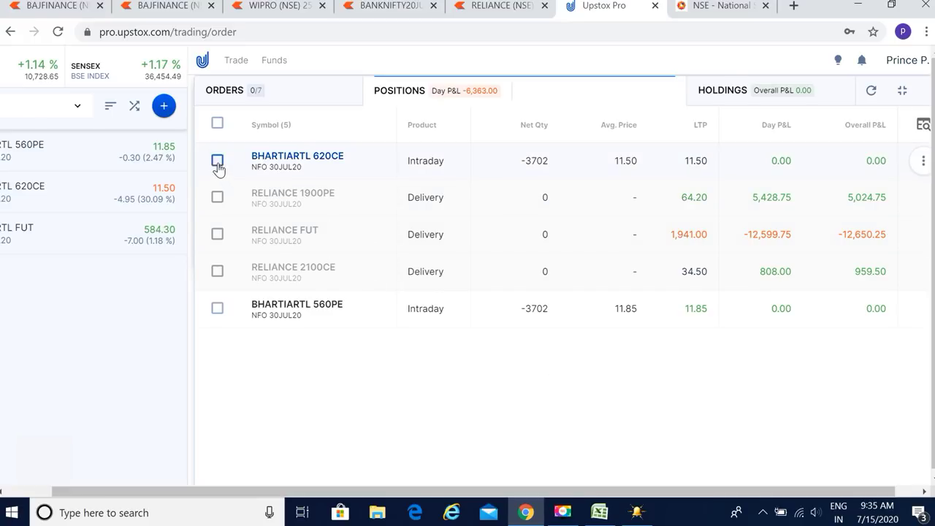
{"action": "left_click", "coordinate": [217, 308]}
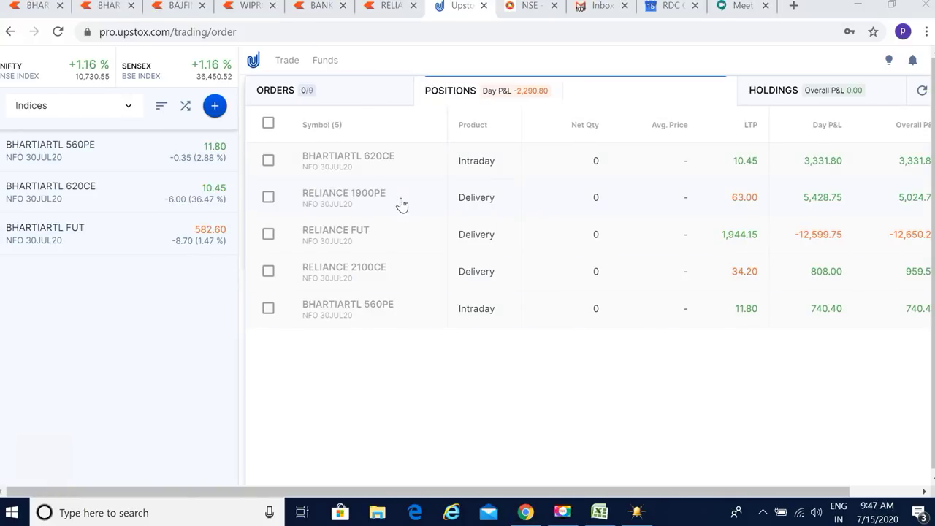
{"action": "left_click", "coordinate": [364, 103]}
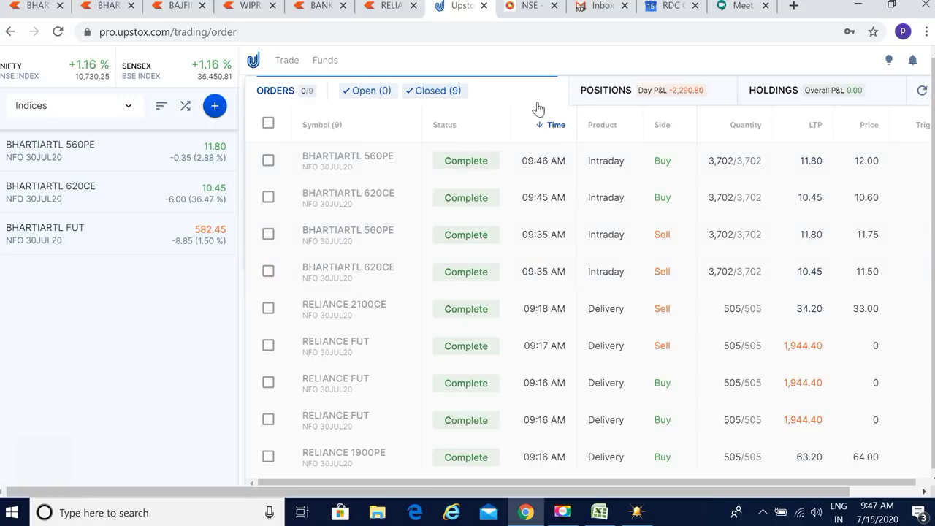
{"action": "left_click", "coordinate": [437, 91]}
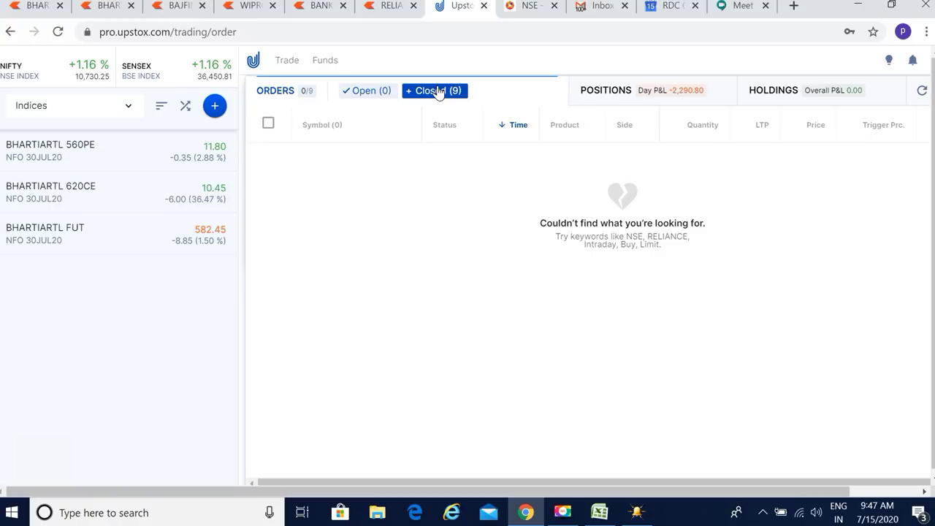
{"action": "left_click", "coordinate": [361, 91]}
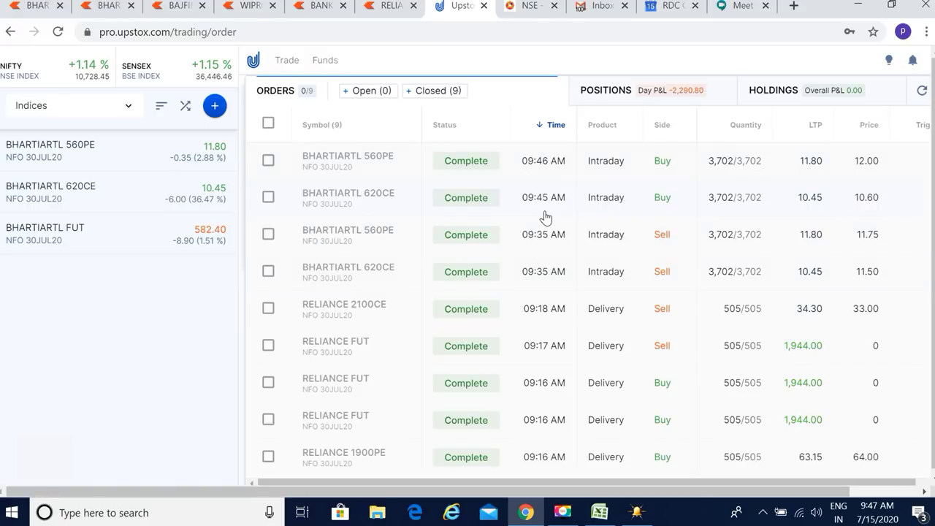
{"action": "left_click", "coordinate": [681, 100]}
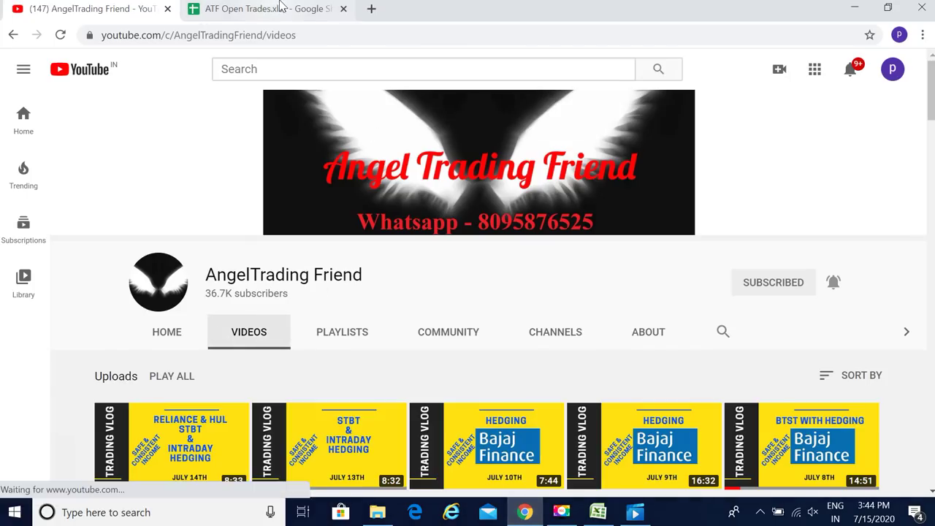
Enter -6400 Night and 4000 DAY in row 14 of the ATF Open Trades sheet.
{"action": "left_click", "coordinate": [279, 6]}
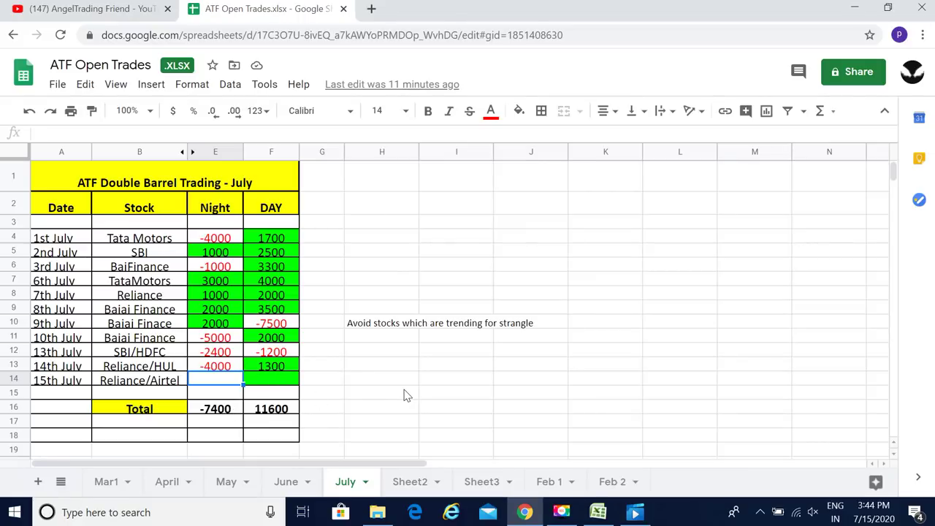
{"action": "type", "text": "-"}
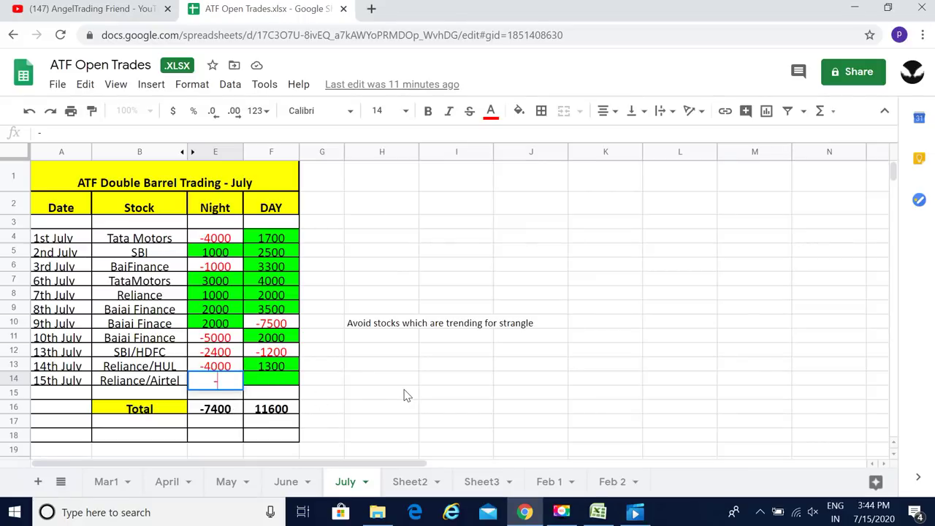
{"action": "type", "text": "6400"}
{"action": "key", "text": "Tab"}
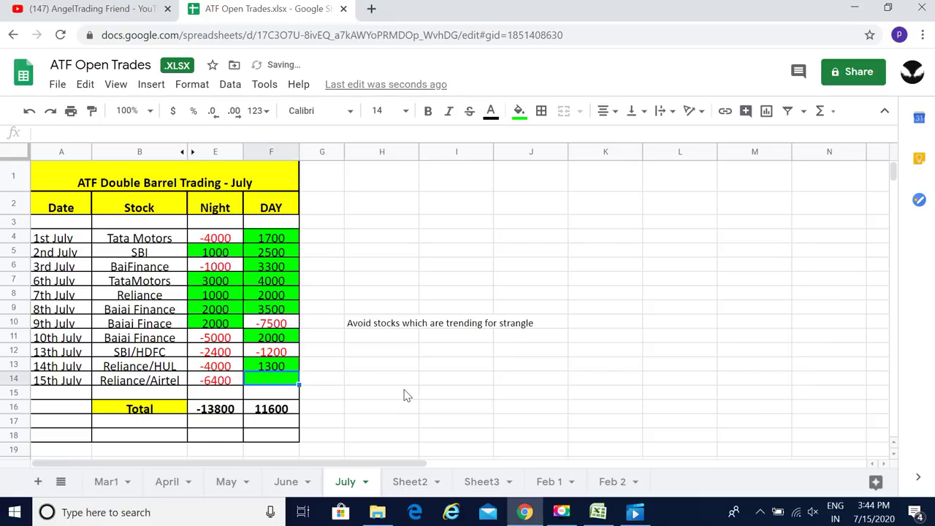
{"action": "type", "text": "4000"}
{"action": "key", "text": "Return"}
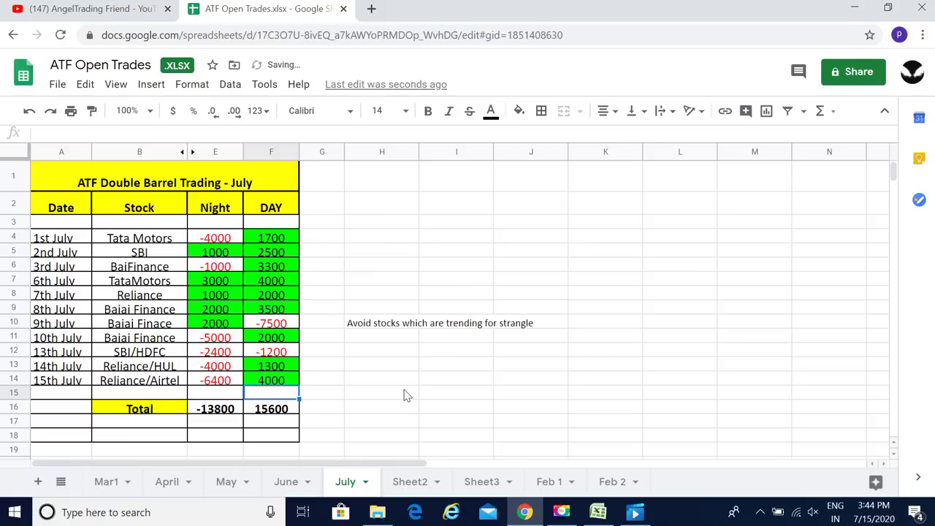
{"action": "key", "text": "Down"}
{"action": "key", "text": "Up"}
{"action": "key", "text": "Up"}
{"action": "key", "text": "Up"}
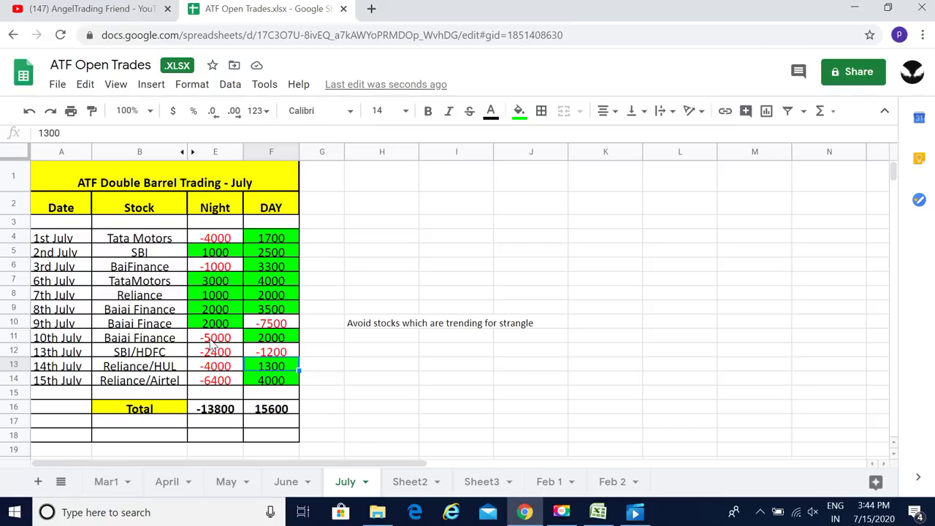
{"action": "left_click", "coordinate": [287, 484]}
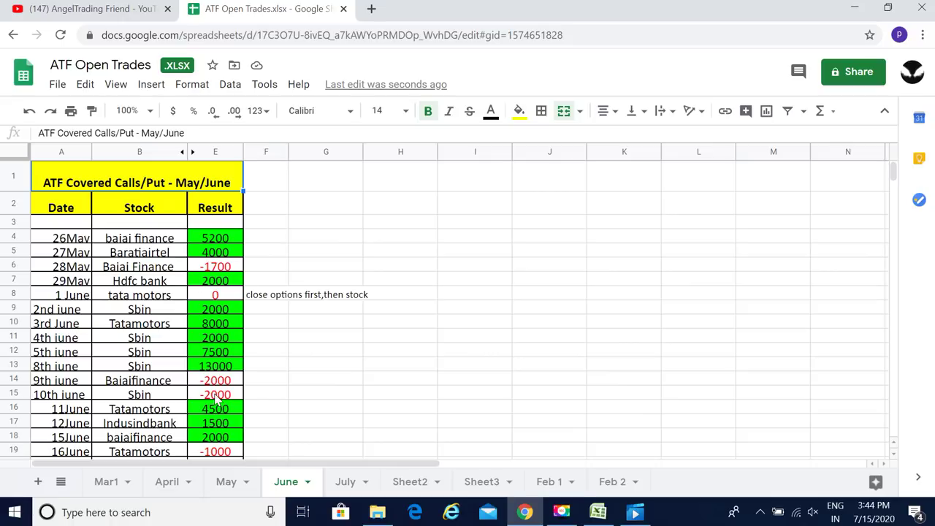
{"action": "left_click", "coordinate": [349, 486]}
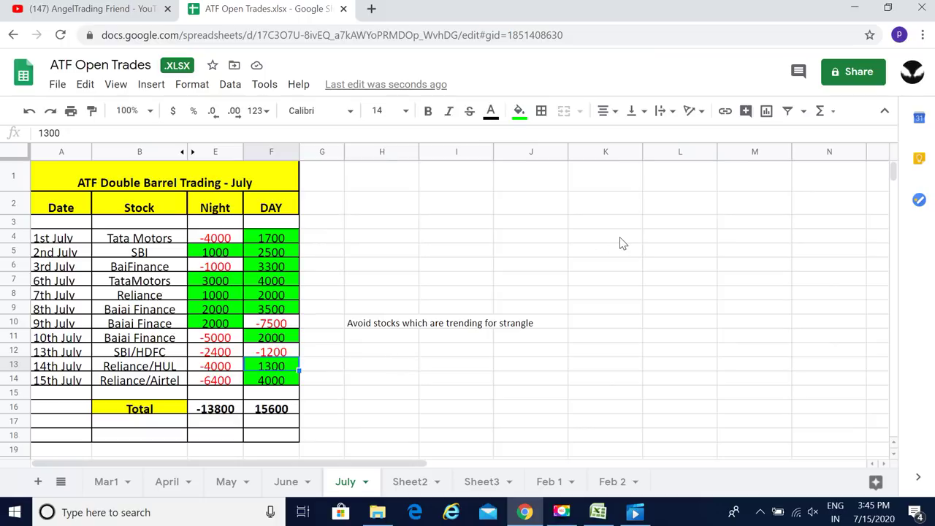
Type a contact phone number into cell J2 beside the July trade log.
{"action": "left_click", "coordinate": [524, 210]}
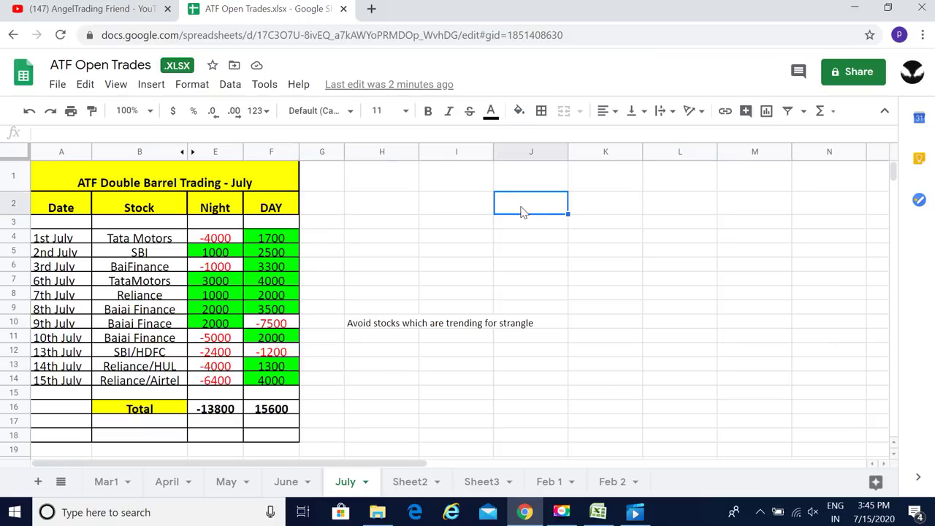
{"action": "key", "text": "Return"}
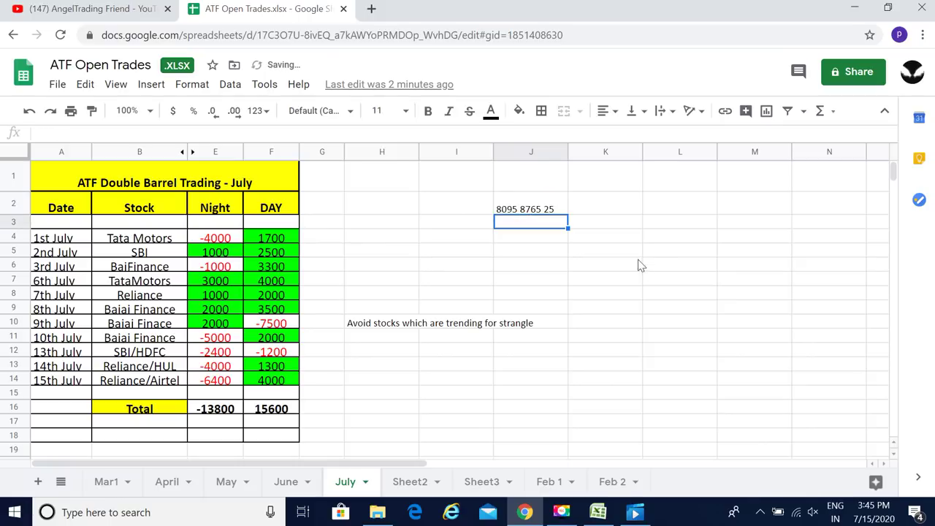